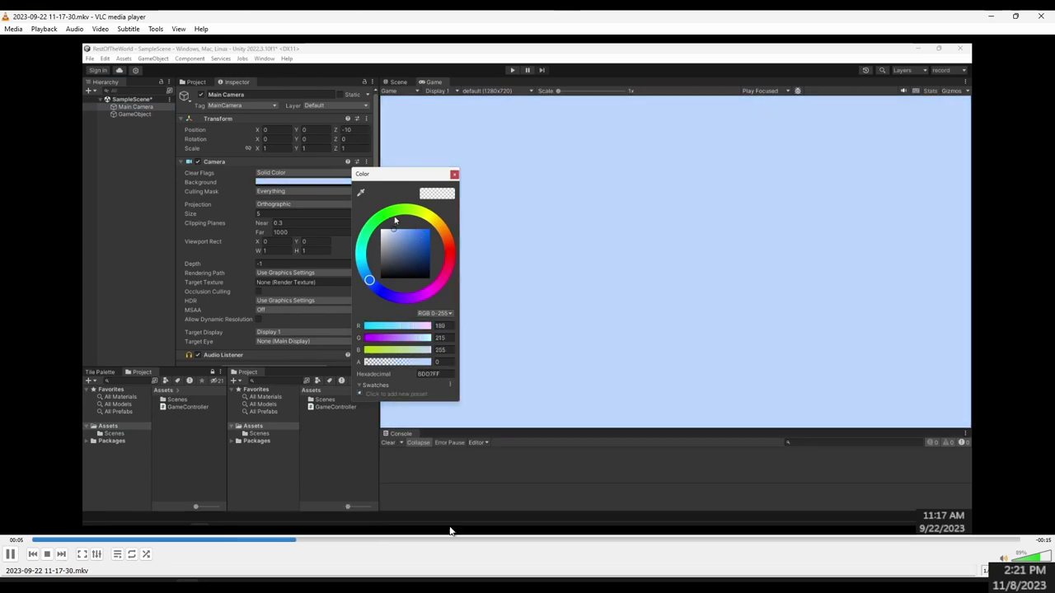
left_click_drag(450, 540, 875, 539)
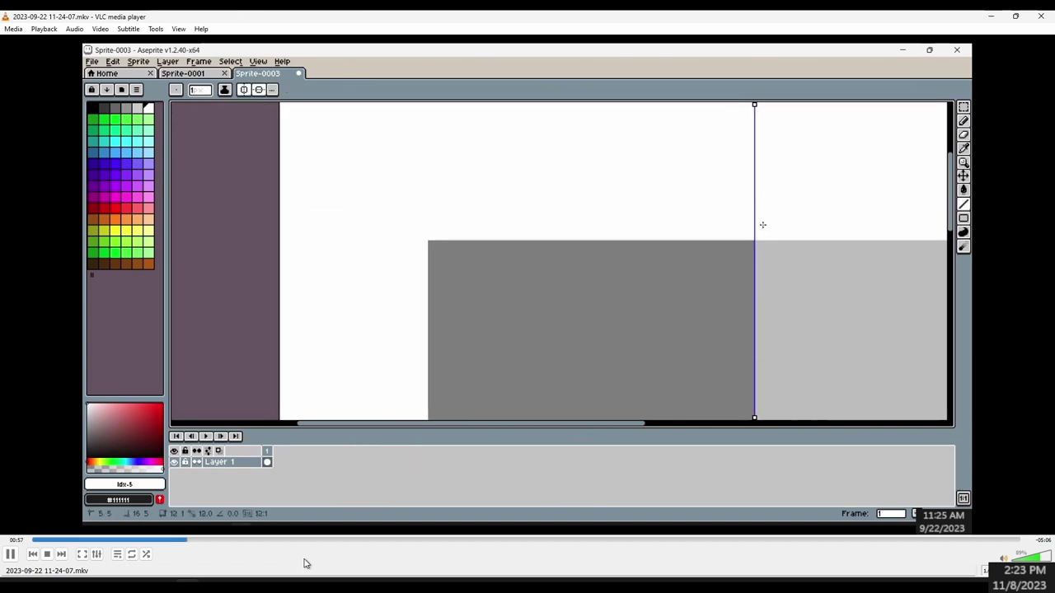
left_click(450, 541)
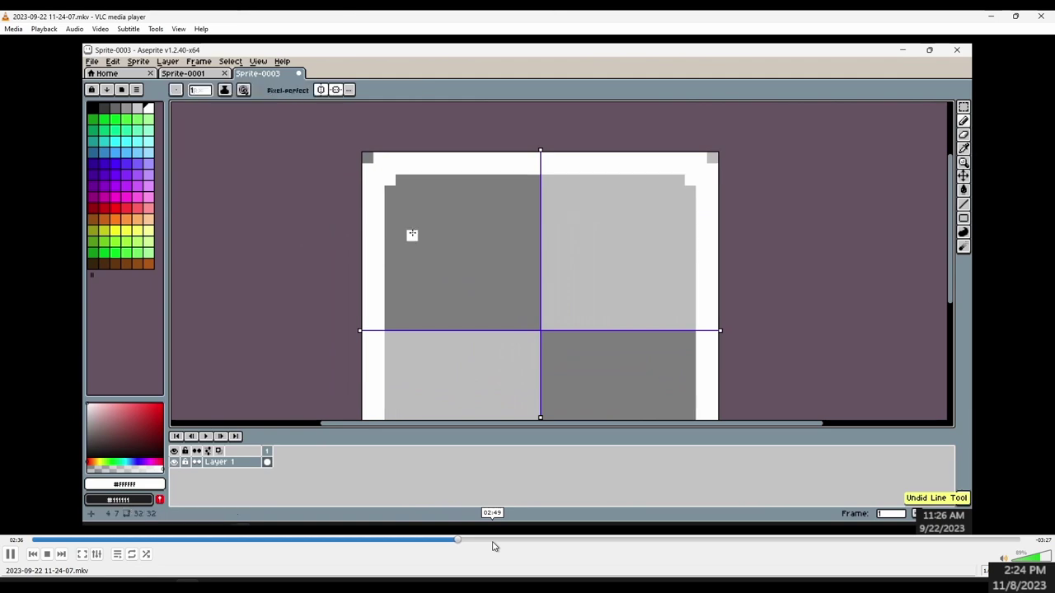
left_click(493, 541)
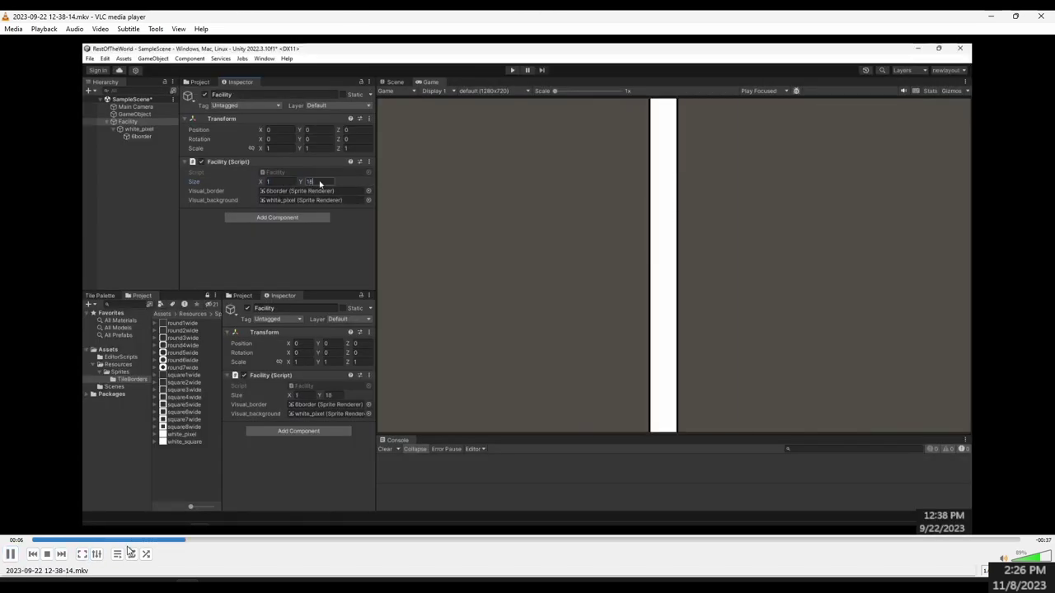
left_click(190, 540)
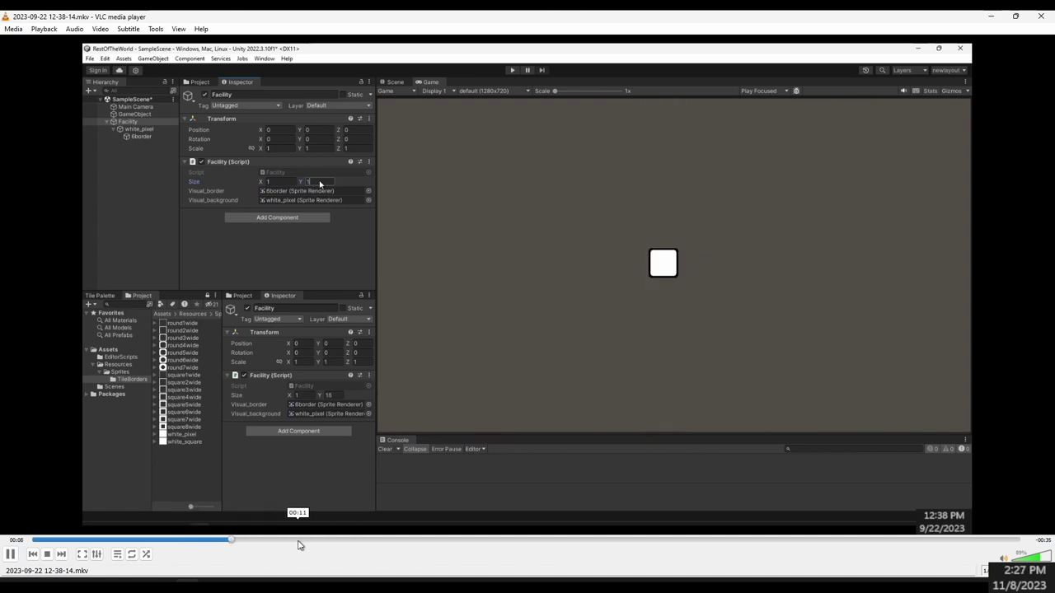
left_click_drag(299, 546, 501, 543)
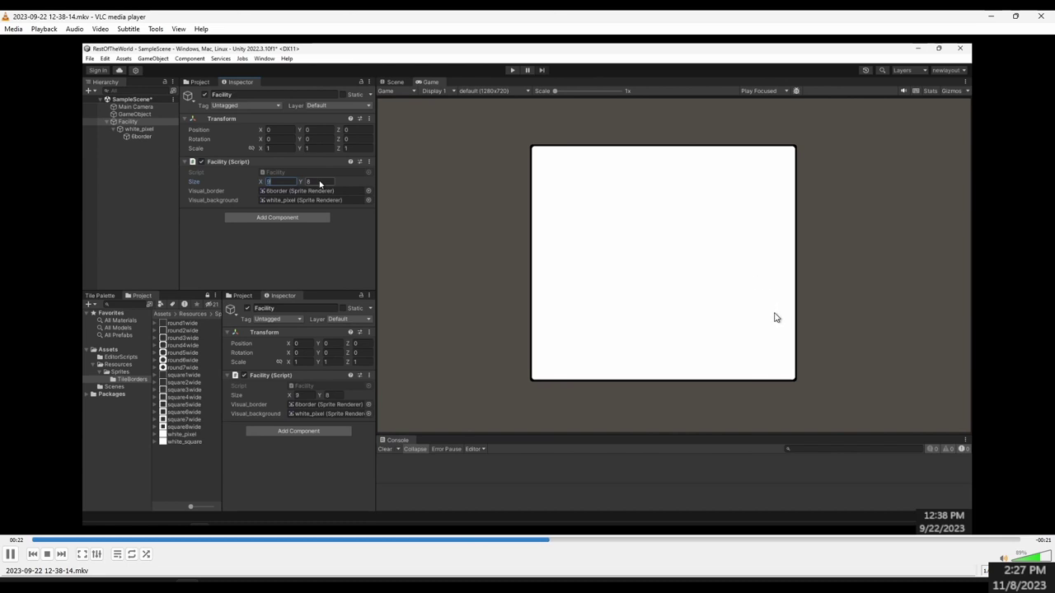
key("n")
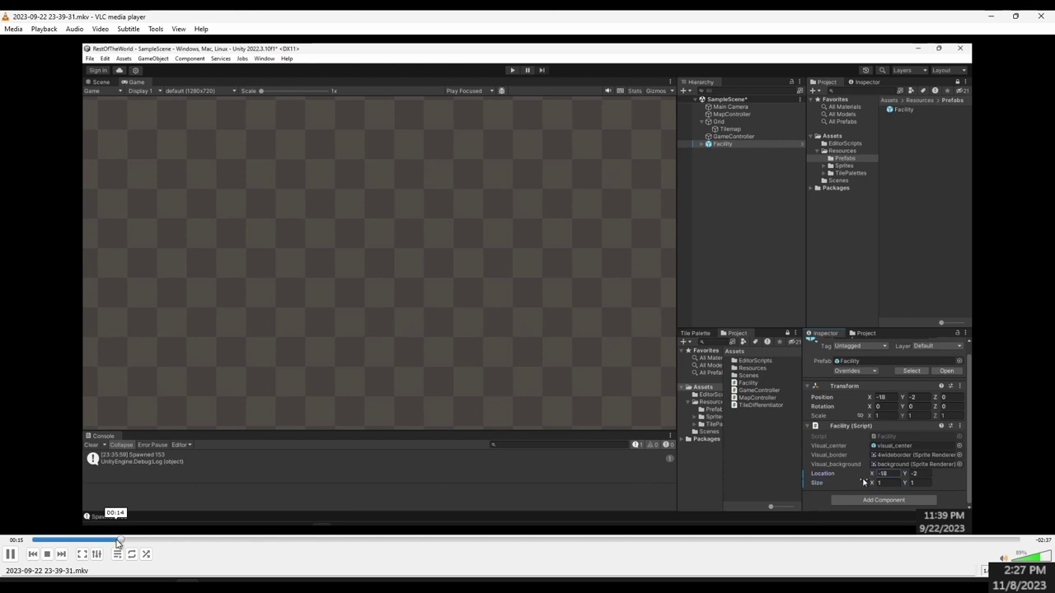
left_click(97, 541)
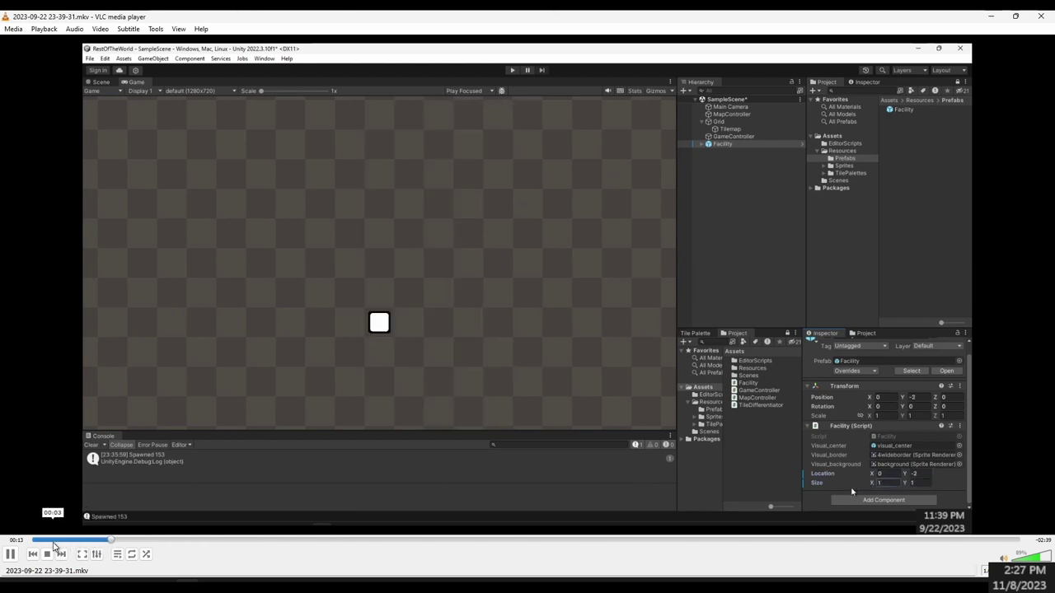
left_click(156, 540)
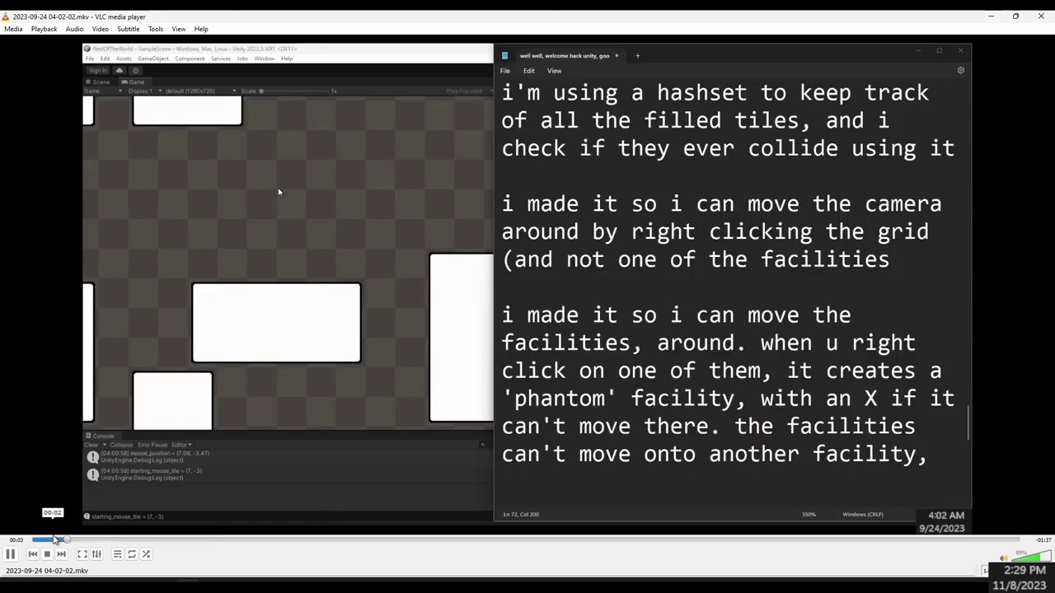
left_click(294, 537)
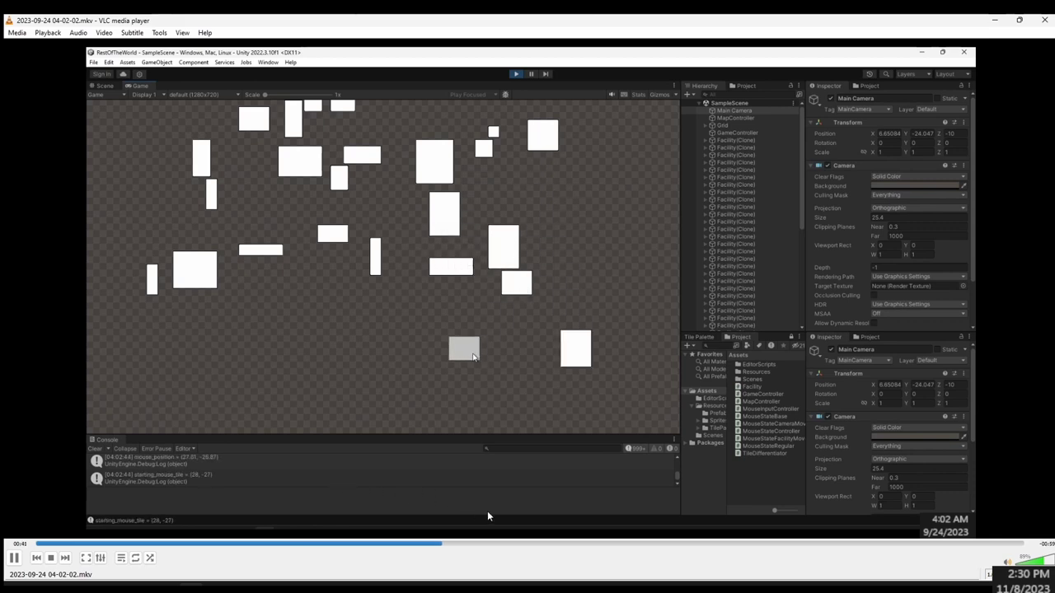
left_click(854, 543)
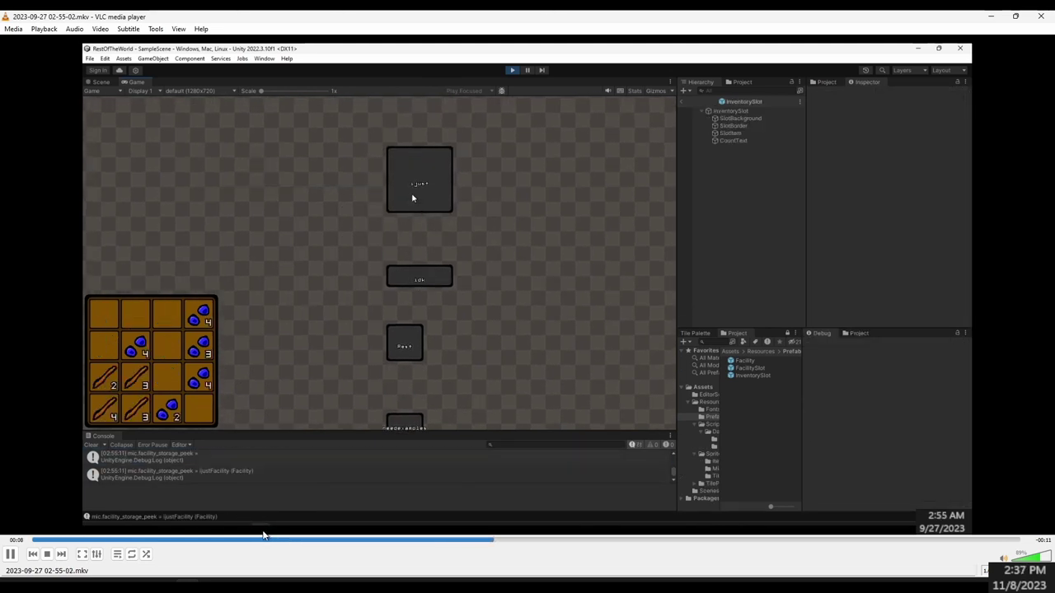
key("shift+Right")
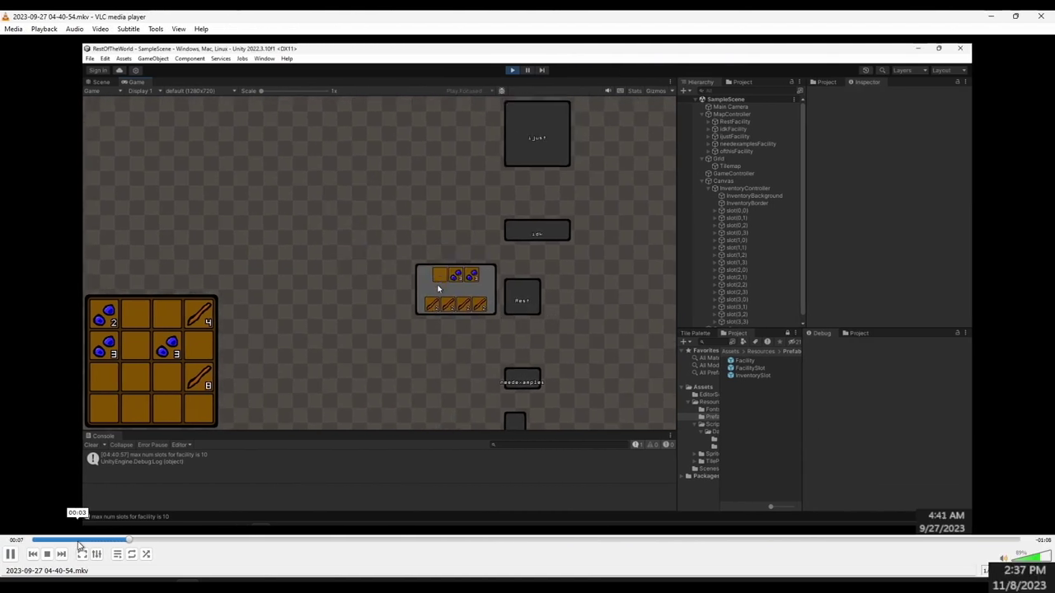
left_click(115, 541)
key("space")
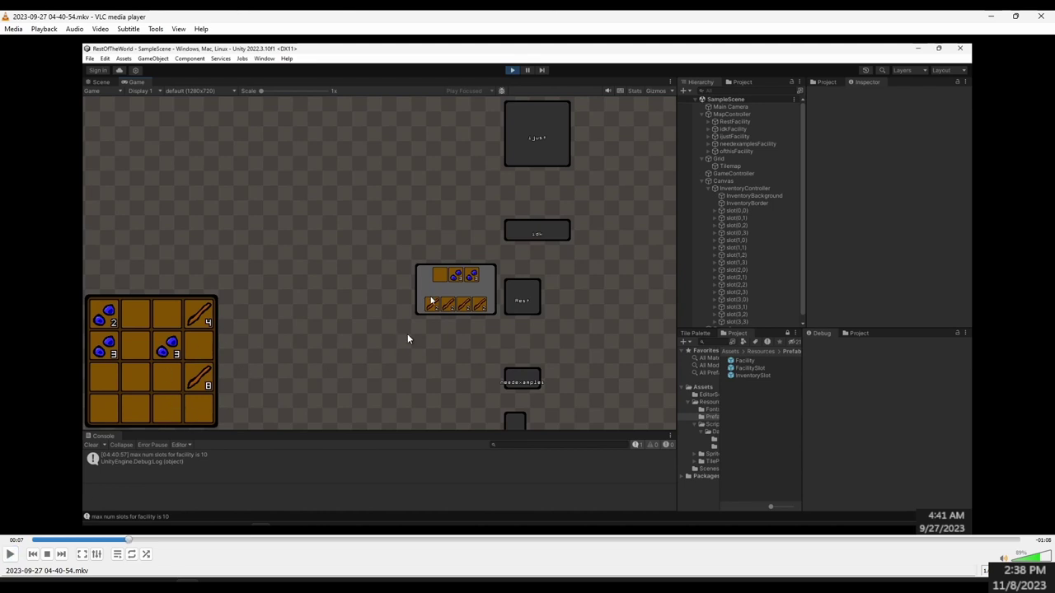
left_click(8, 560)
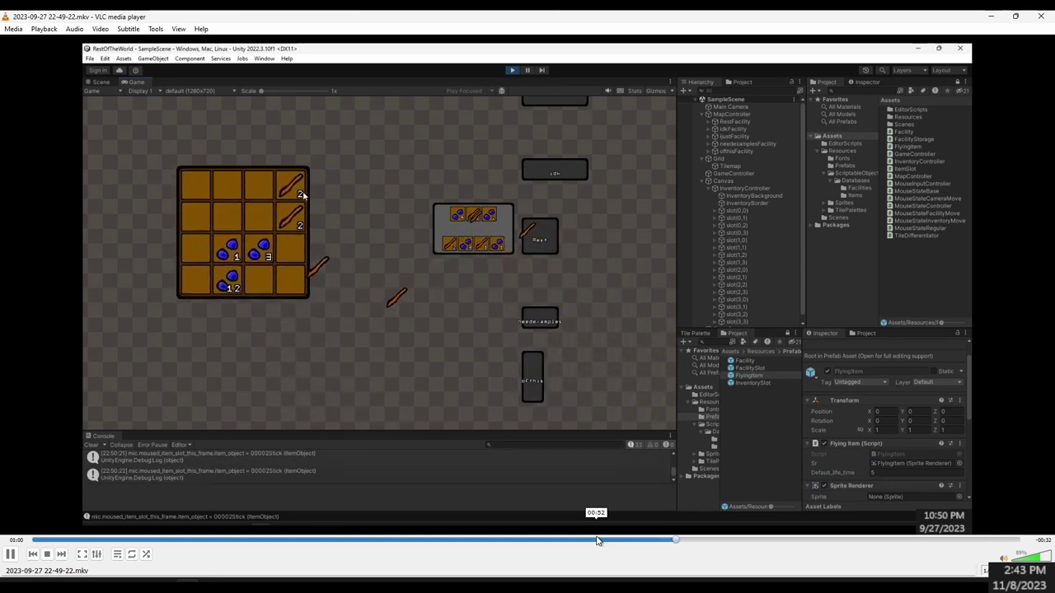
left_click(723, 541)
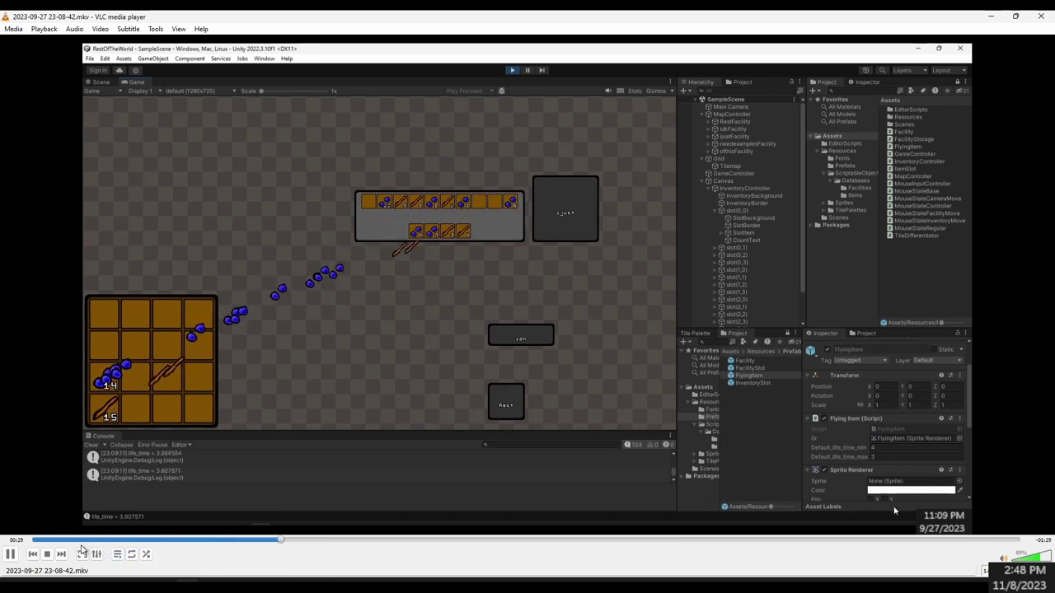
left_click(365, 542)
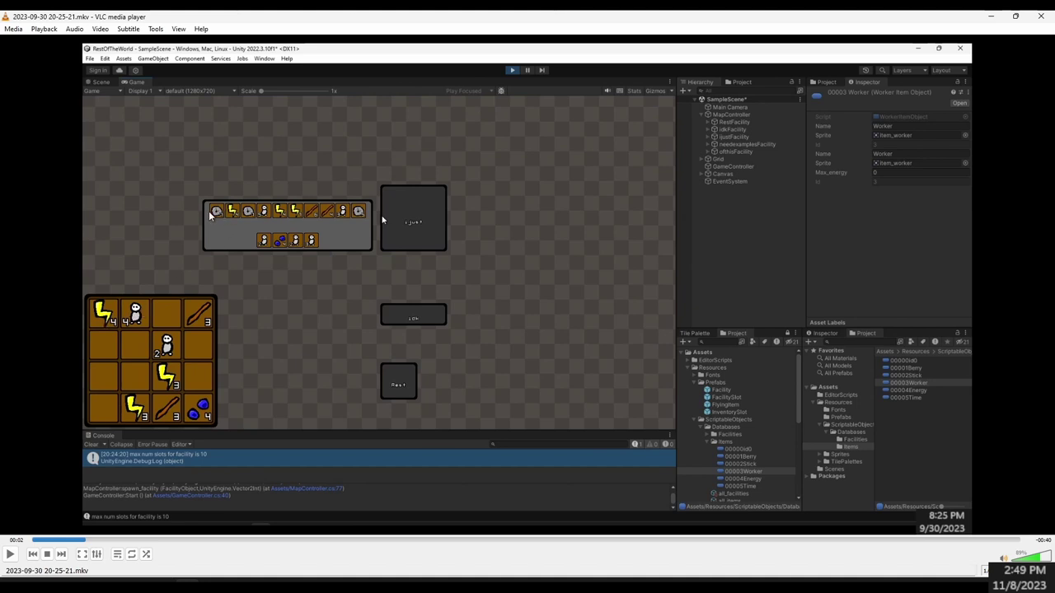
key("shift+Right")
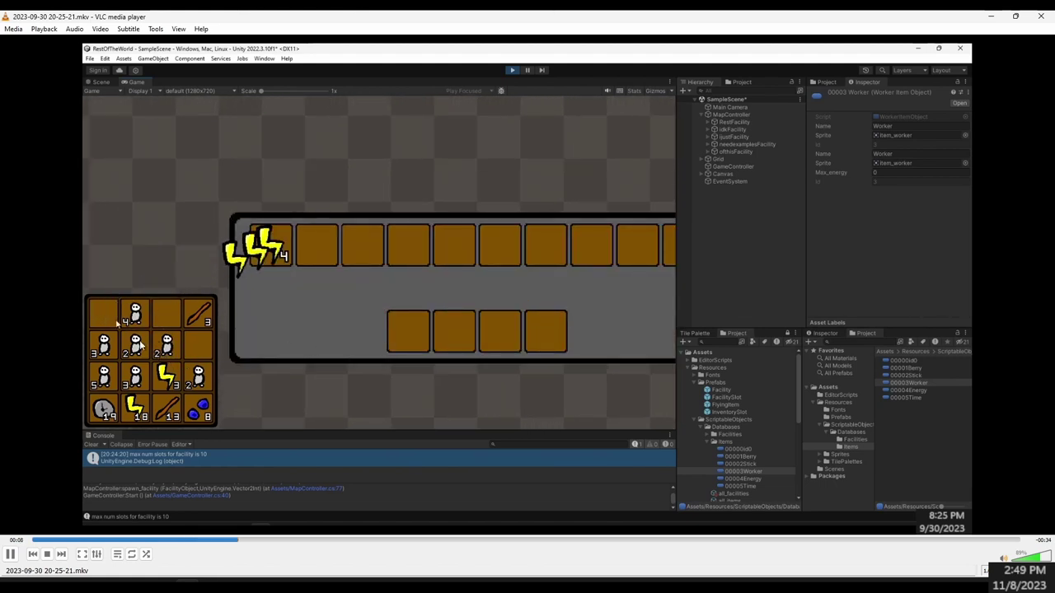
key("space")
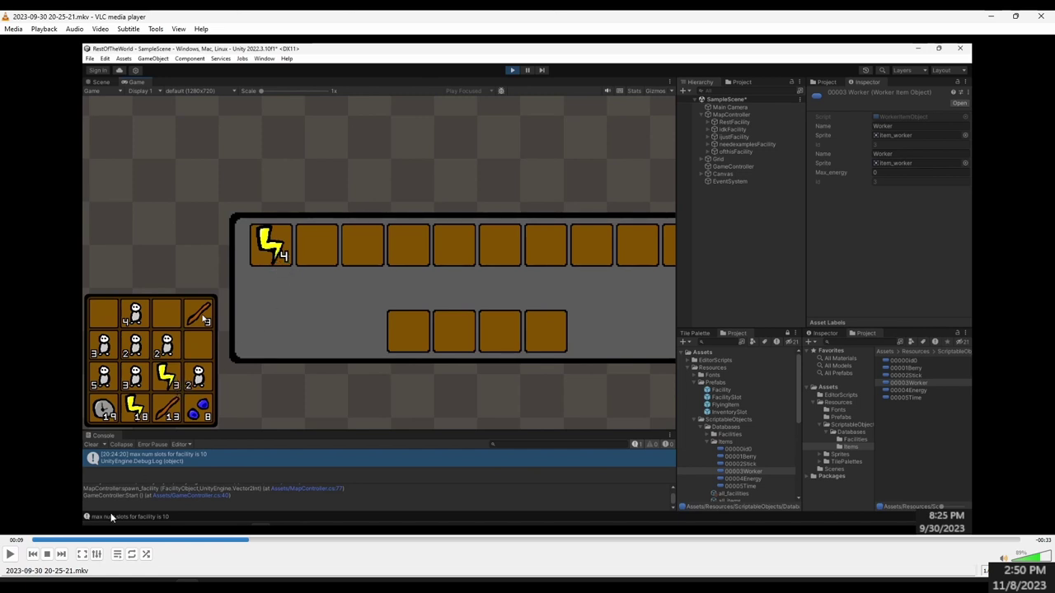
left_click(10, 555)
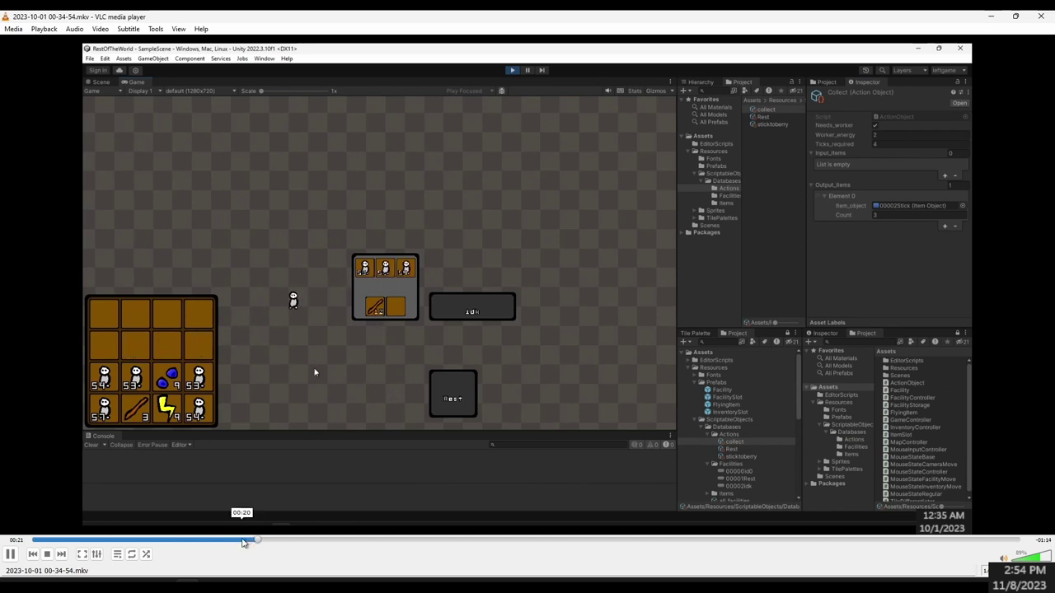
Skim the 2023-10-01 and 2023-10-02 recordings to view the facility actions, progress display and floating text.
left_click(328, 541)
left_click_drag(329, 541, 492, 541)
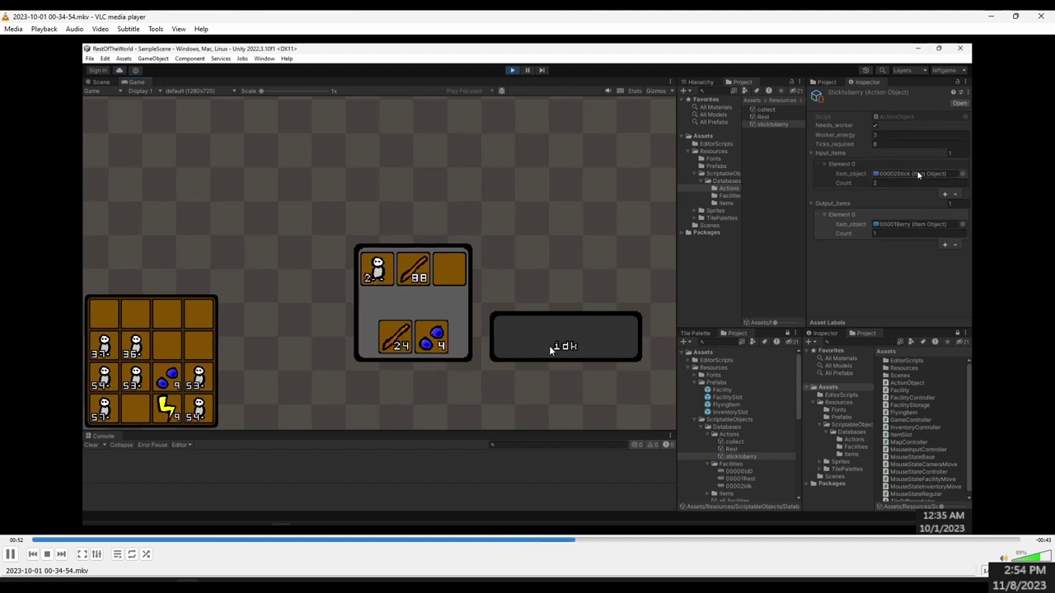
key("Right")
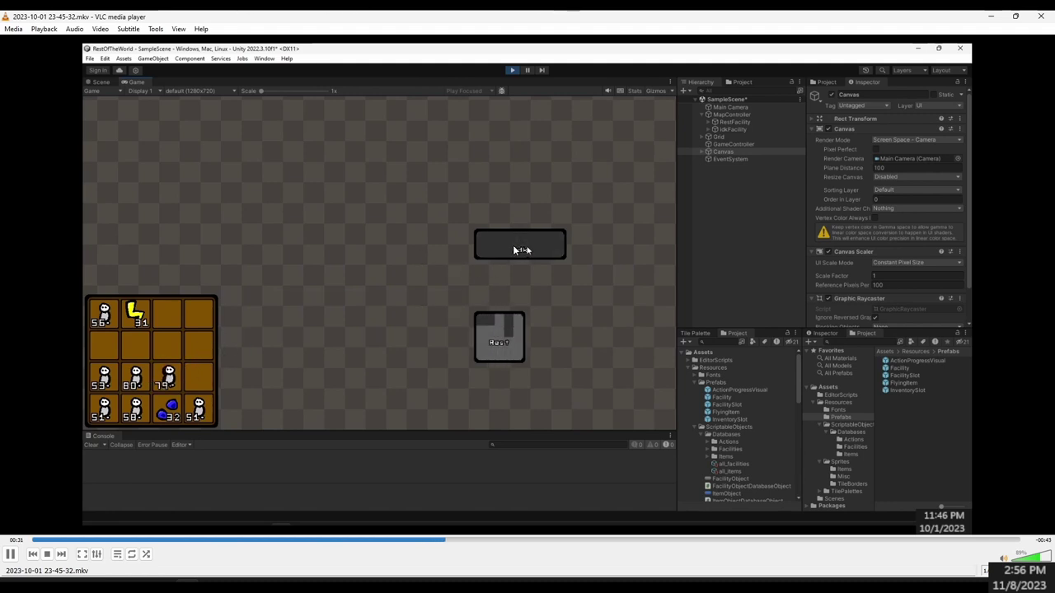
left_click(538, 544)
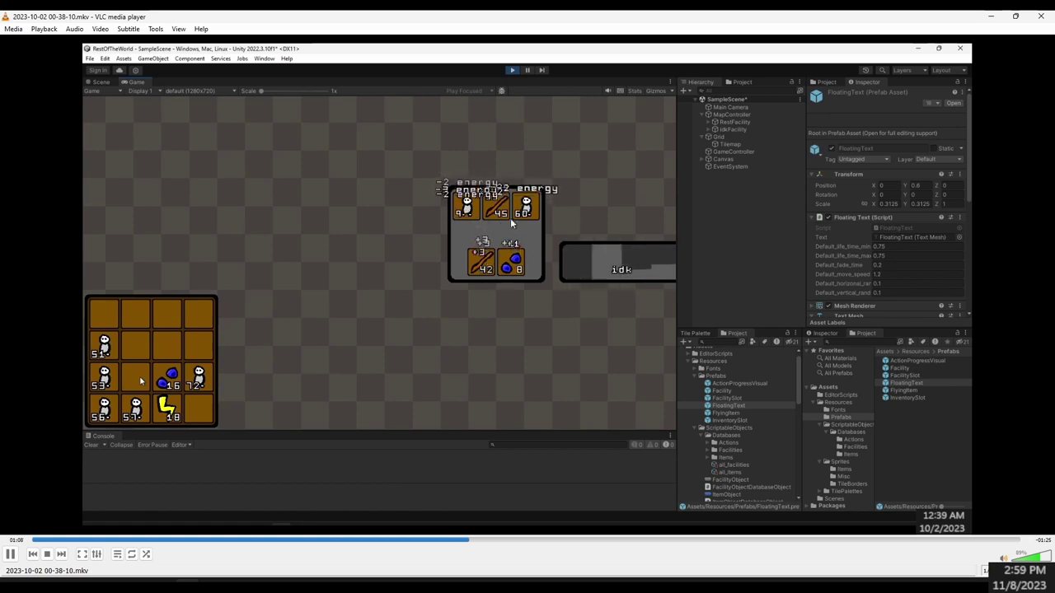
left_click_drag(858, 544, 885, 548)
left_click(352, 540)
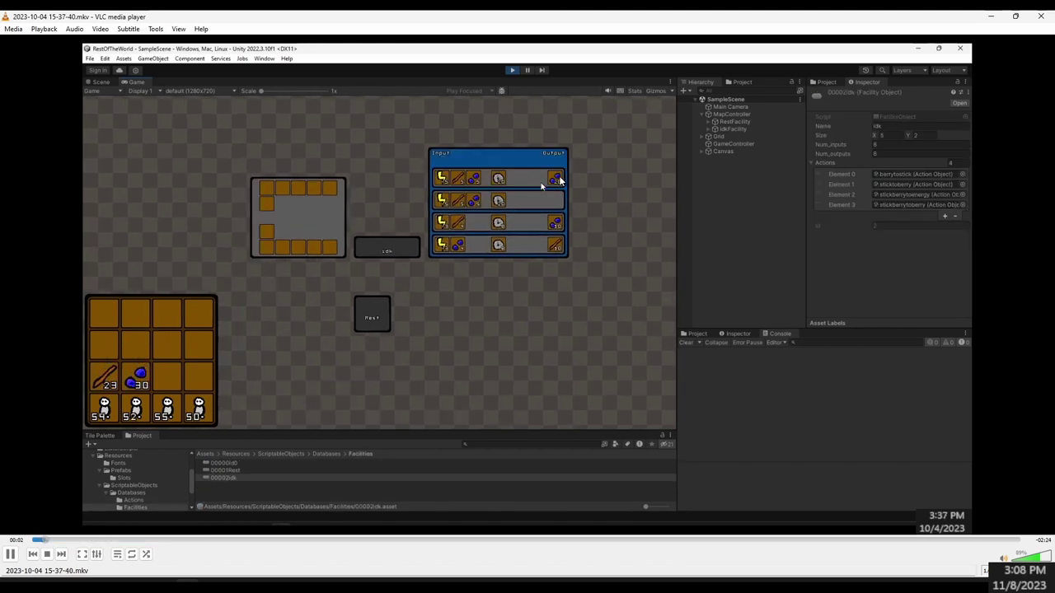
key("space")
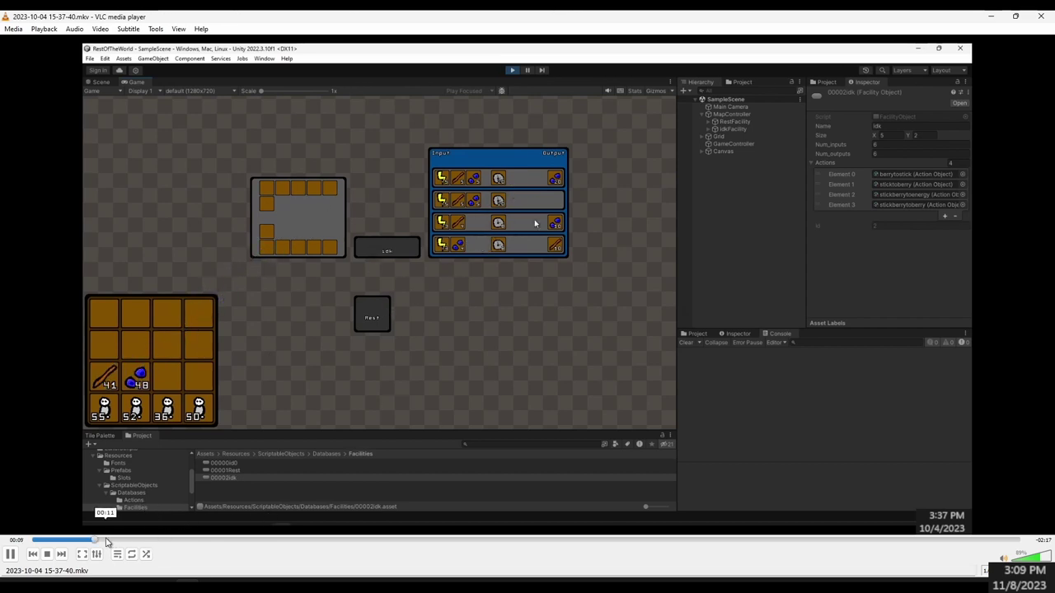
left_click(41, 540)
left_click(10, 553)
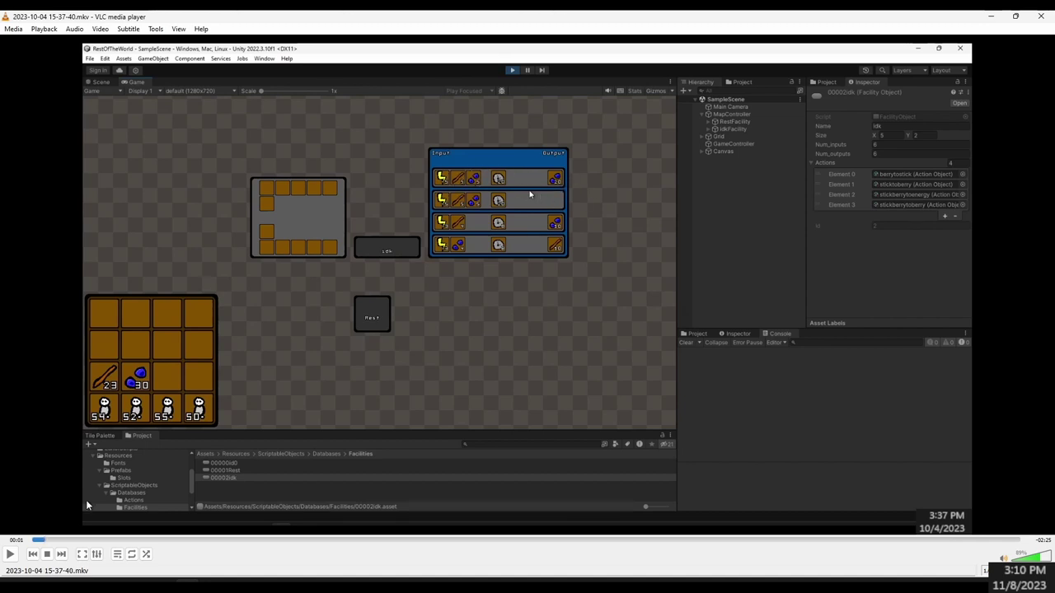
key("space")
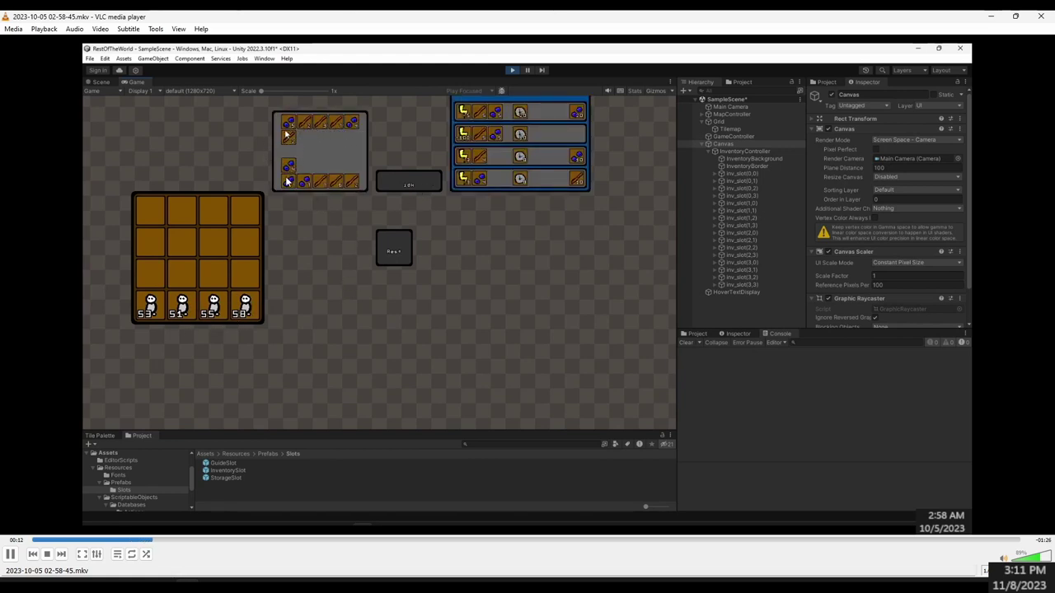
left_click(208, 540)
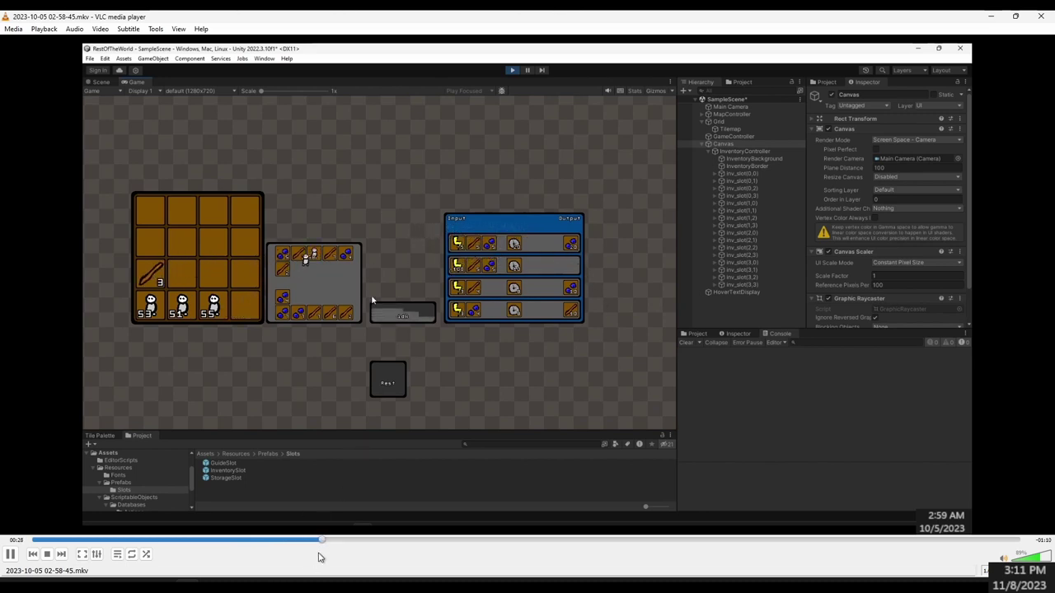
key("shift+Left")
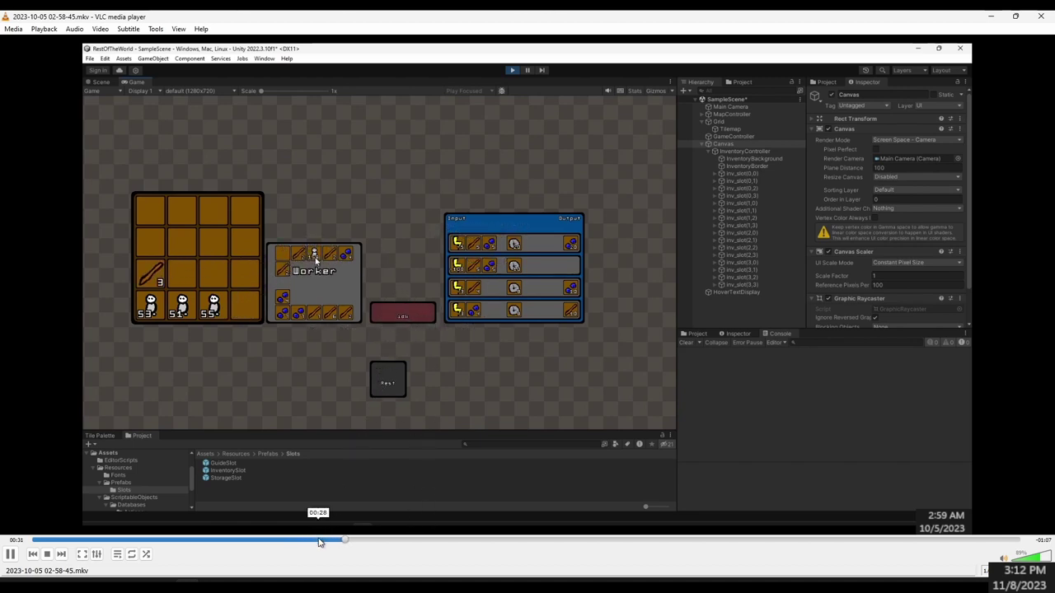
left_click(10, 555)
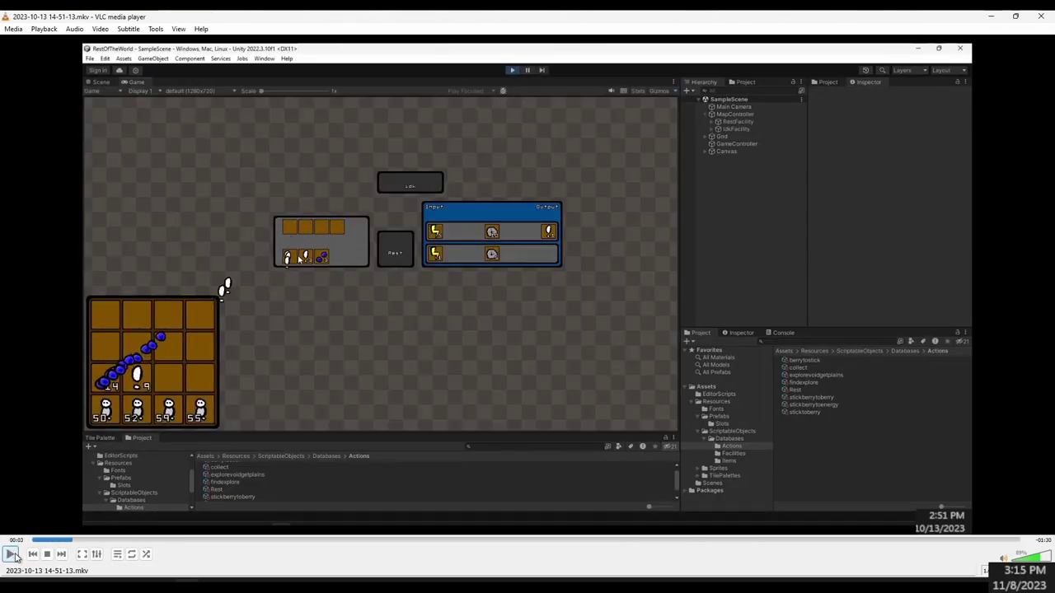
left_click(12, 555)
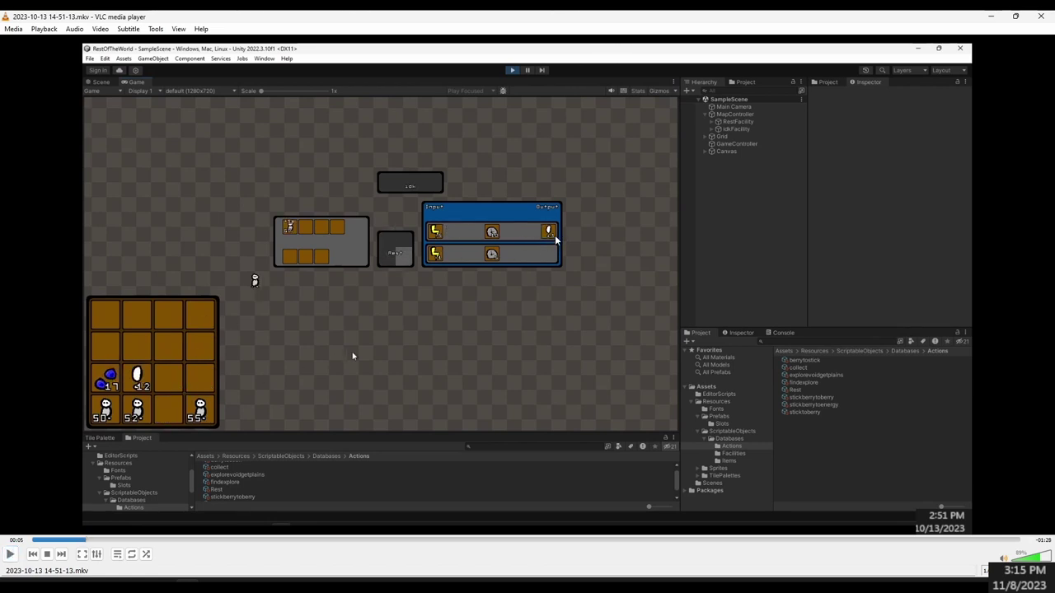
left_click(11, 554)
left_click(10, 555)
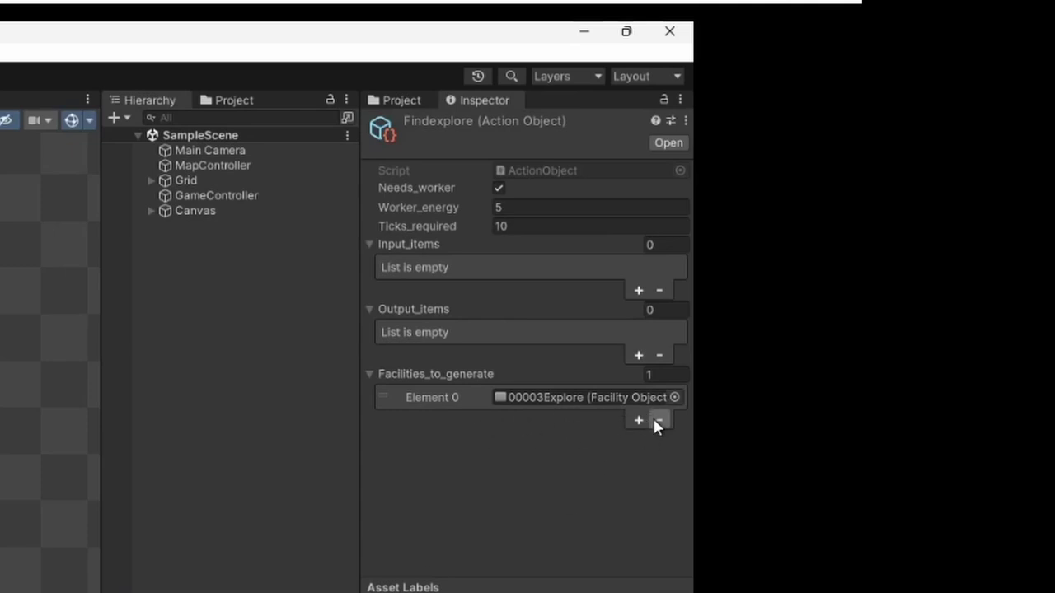
Add 00001Rest as a second facility to generate in the Findexplore action and start the game.
left_click(637, 421)
left_click(672, 419)
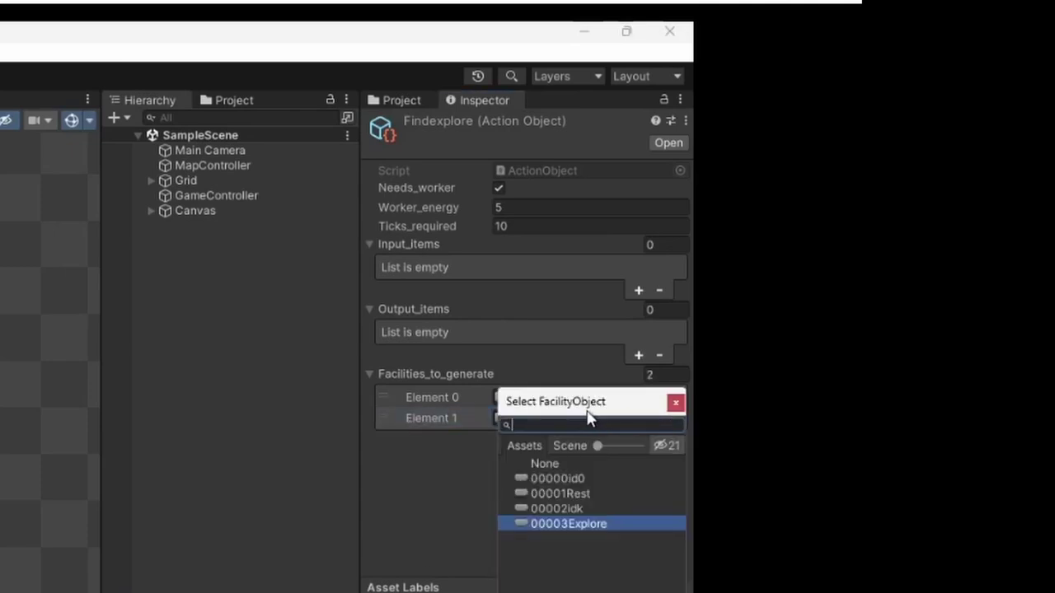
left_click_drag(587, 404, 31, 433)
left_click(33, 528)
left_click(32, 525)
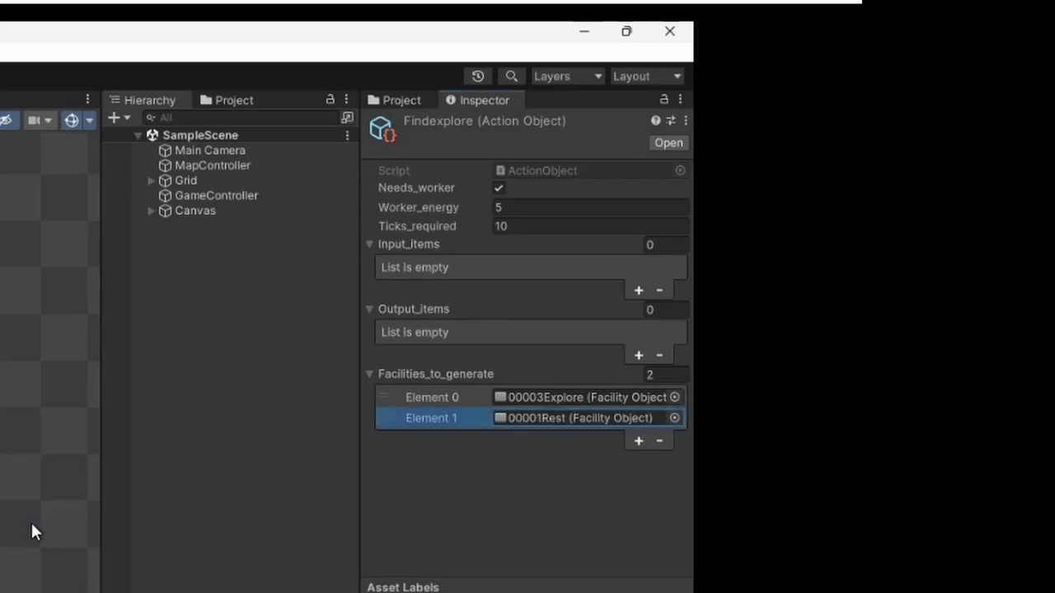
key("ctrl+p")
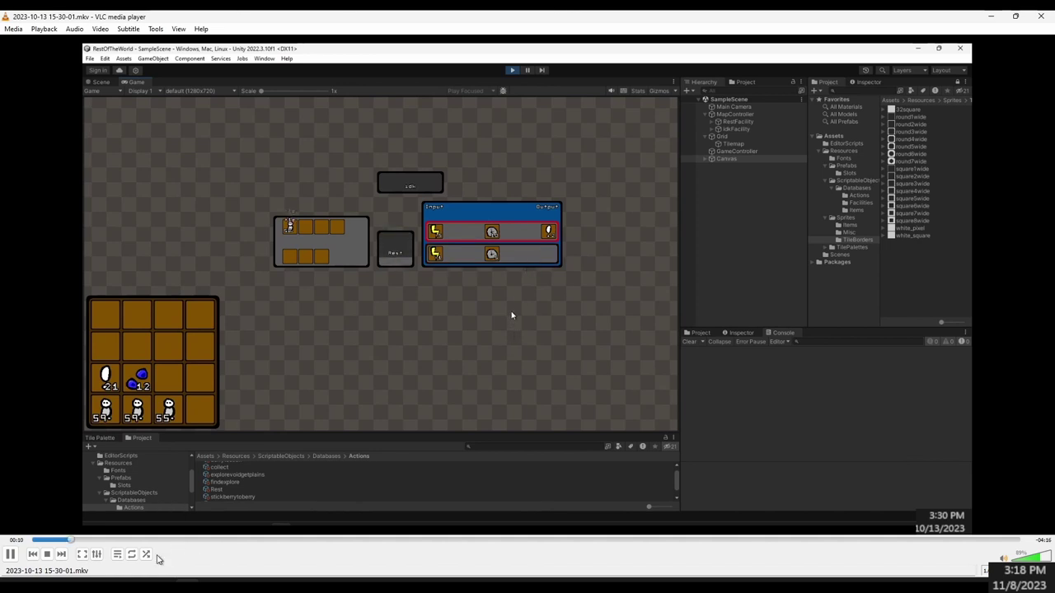
key("shift+Left")
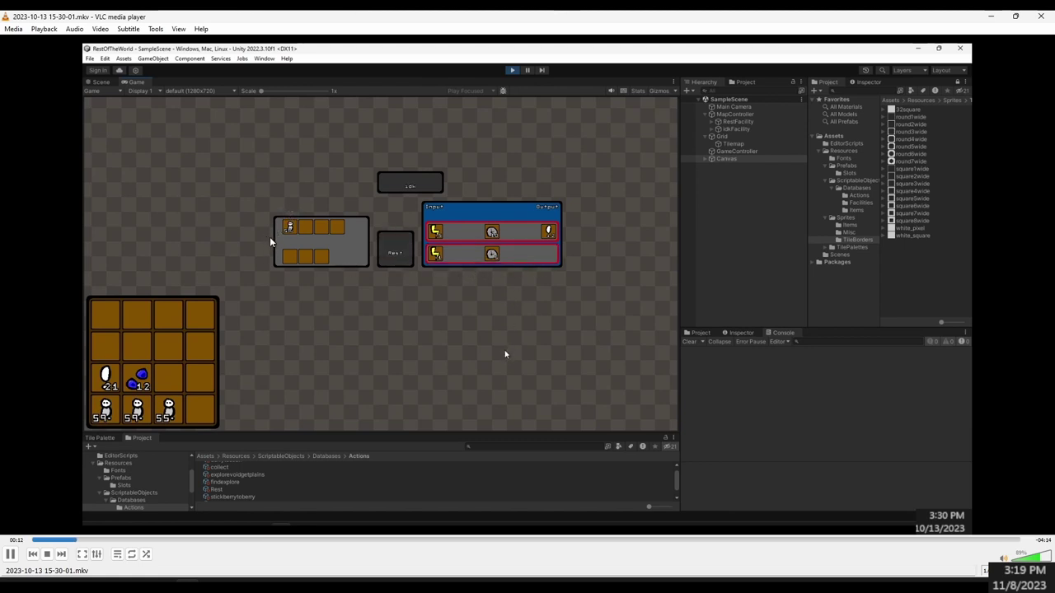
left_click(64, 541)
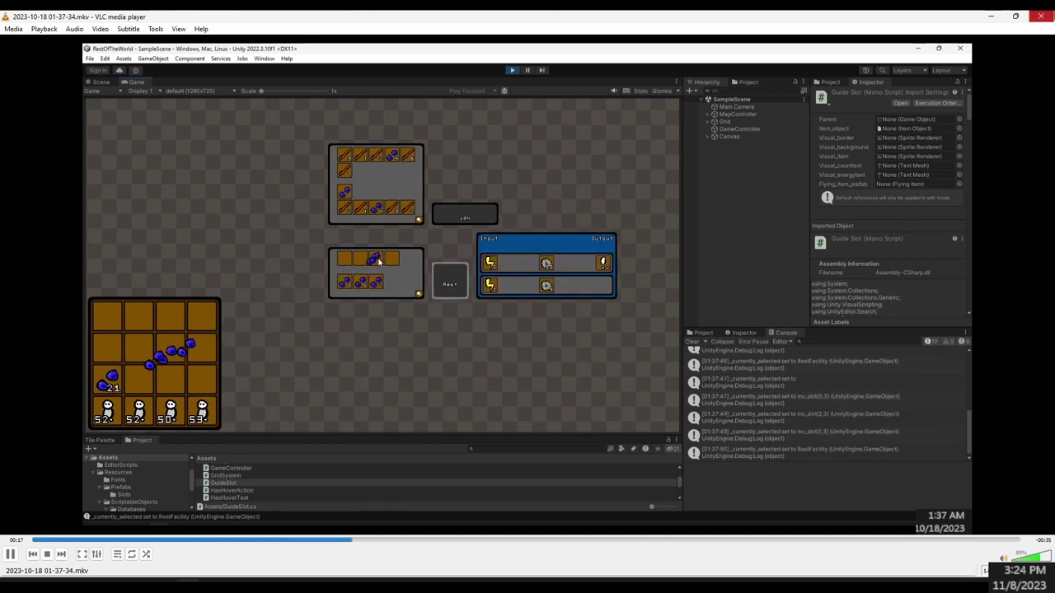
key("Left")
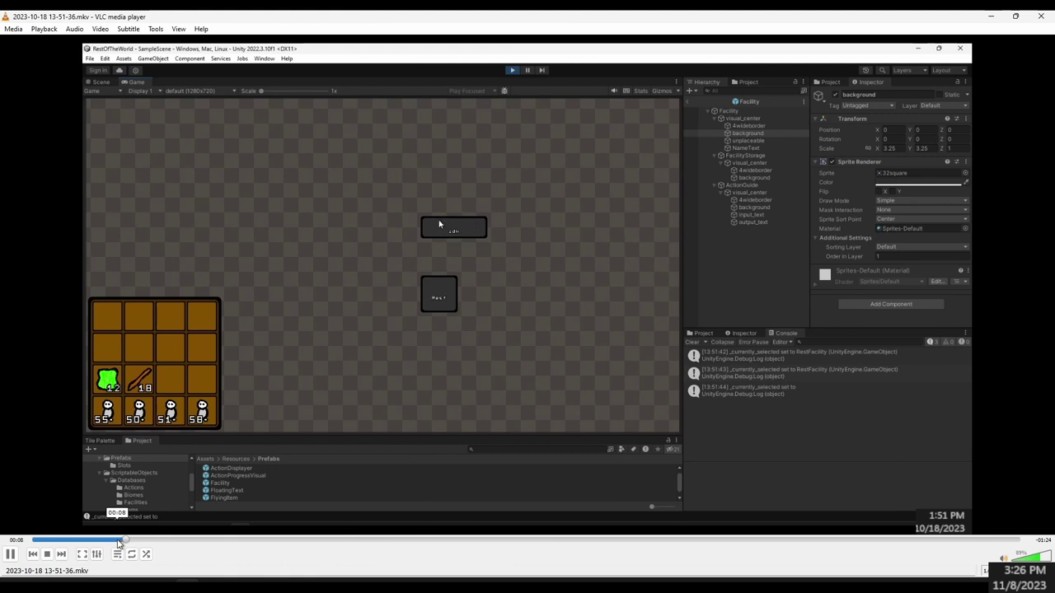
left_click(119, 540)
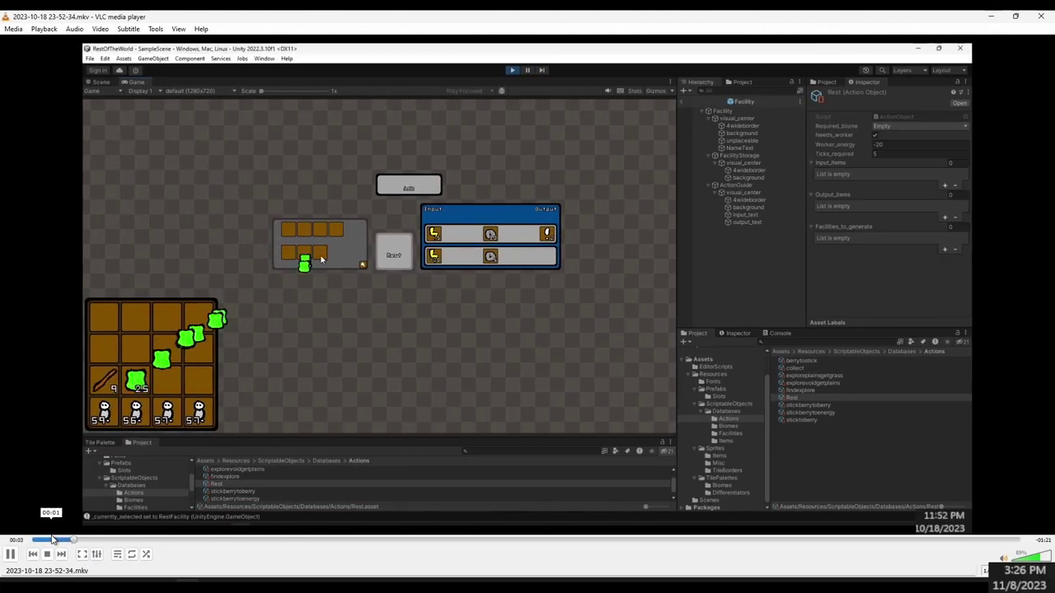
left_click(338, 539)
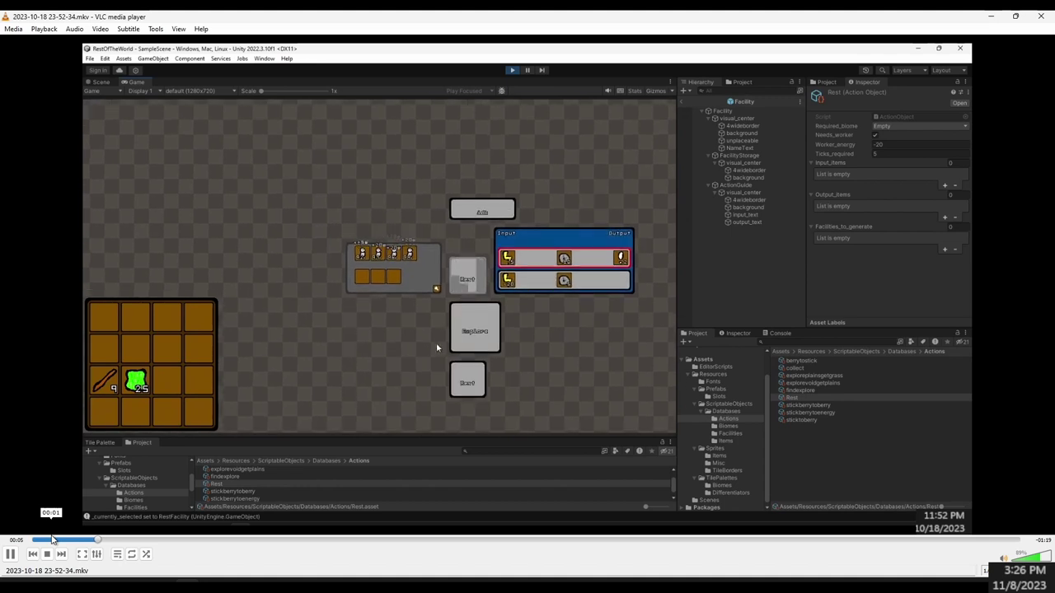
key("space")
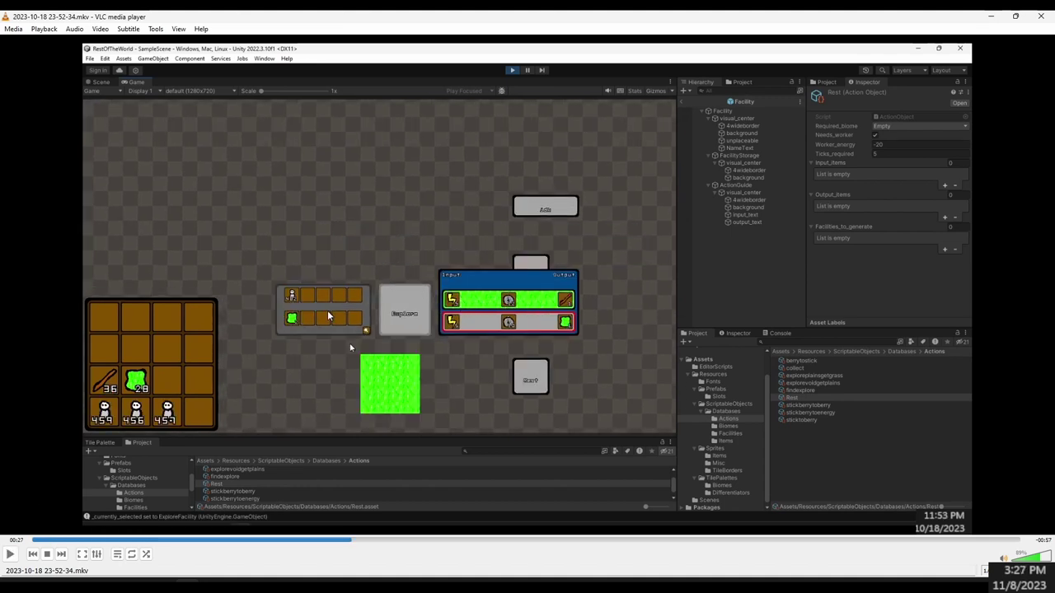
left_click(9, 555)
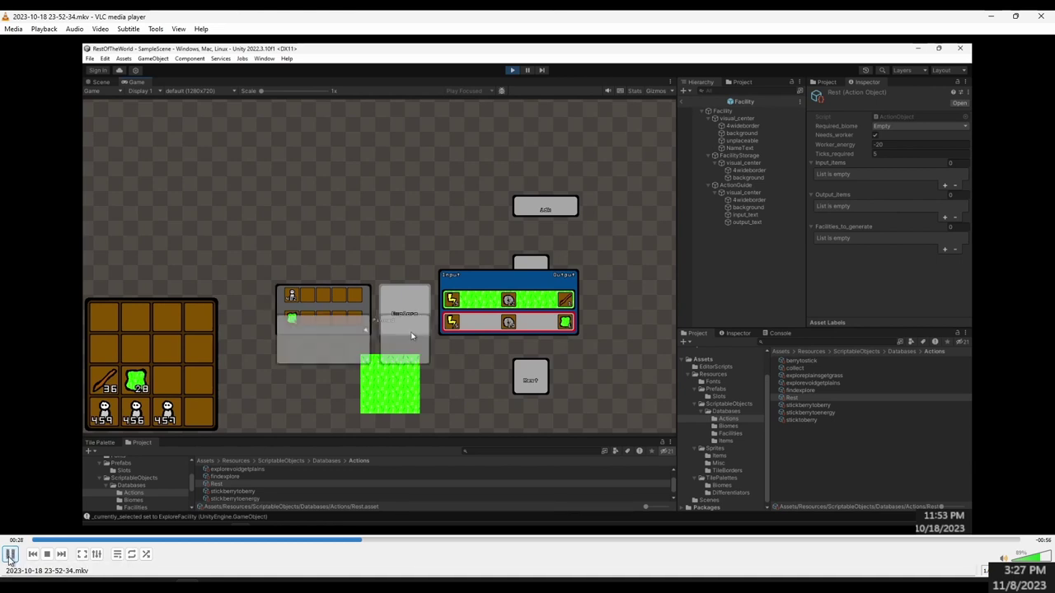
left_click(9, 554)
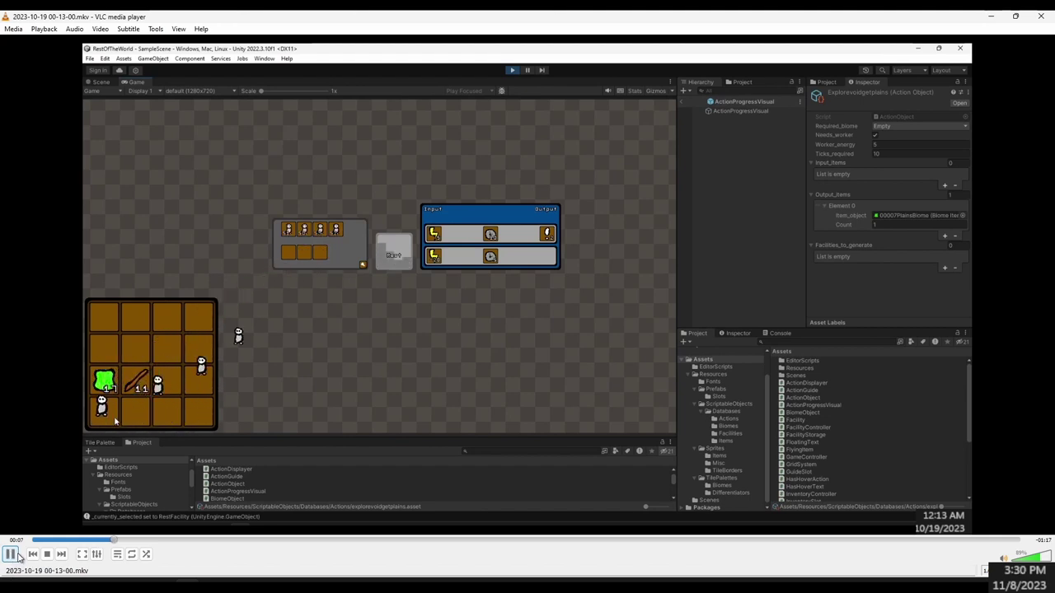
left_click(11, 555)
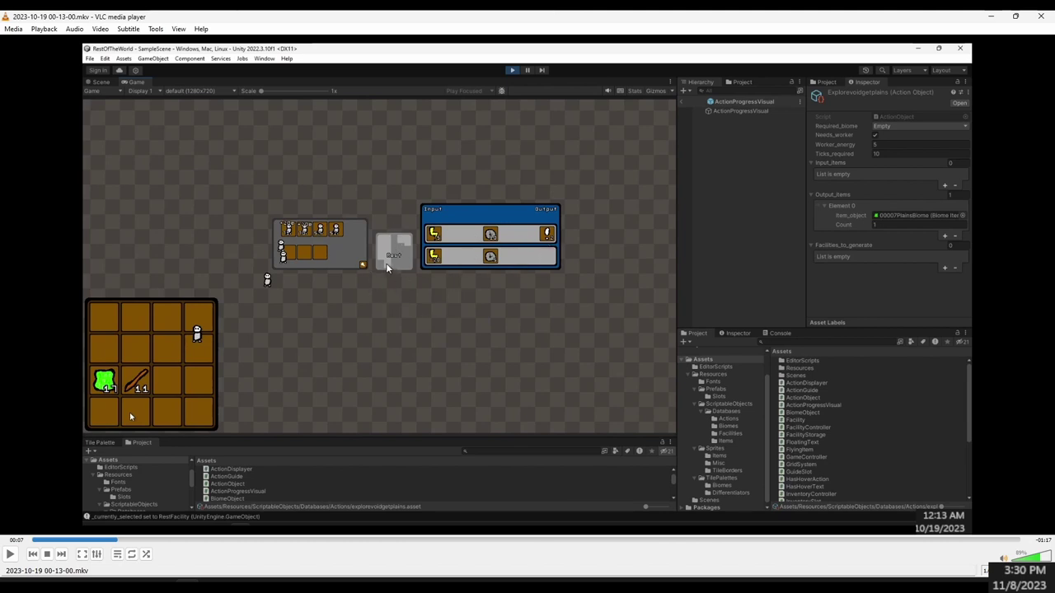
left_click(11, 555)
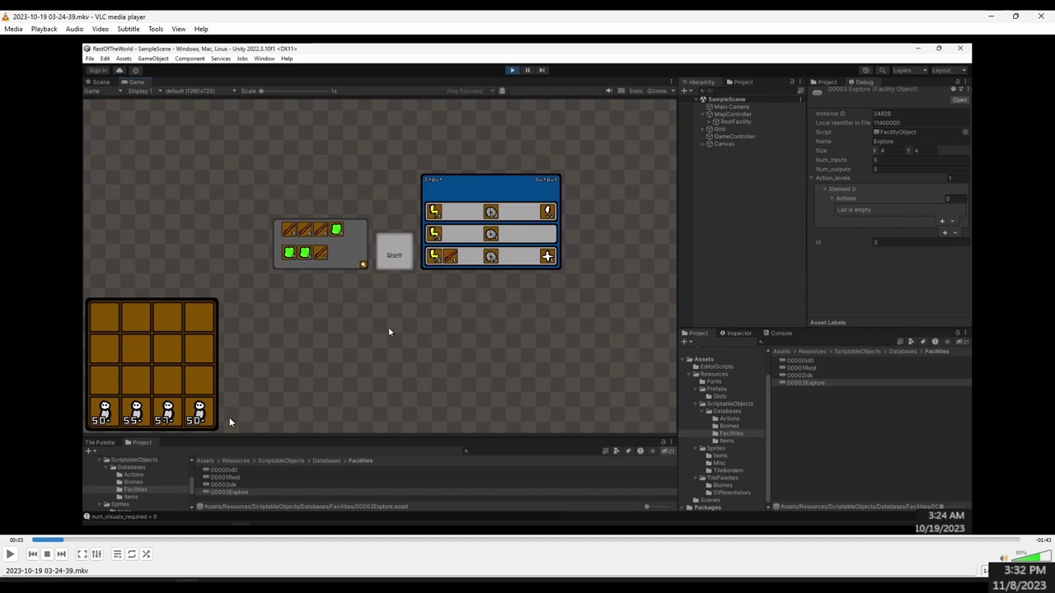
left_click(11, 553)
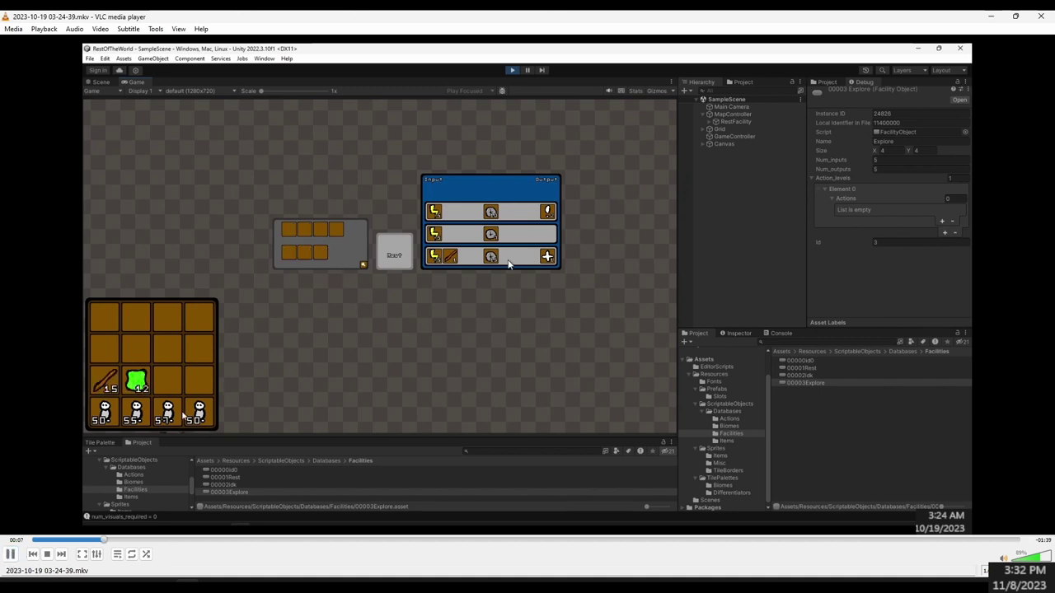
key("space")
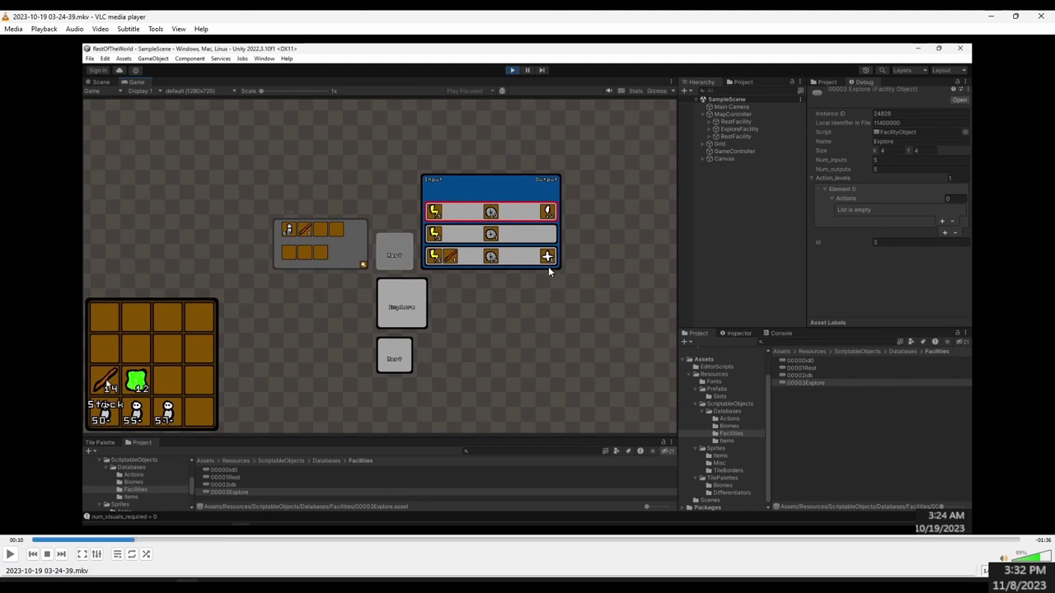
left_click(11, 554)
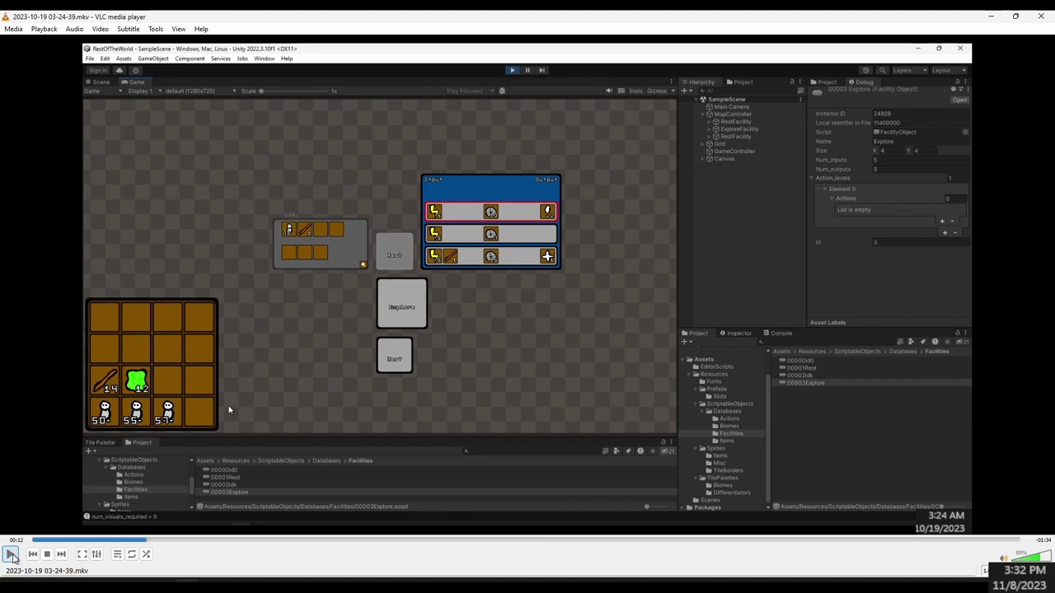
left_click(11, 554)
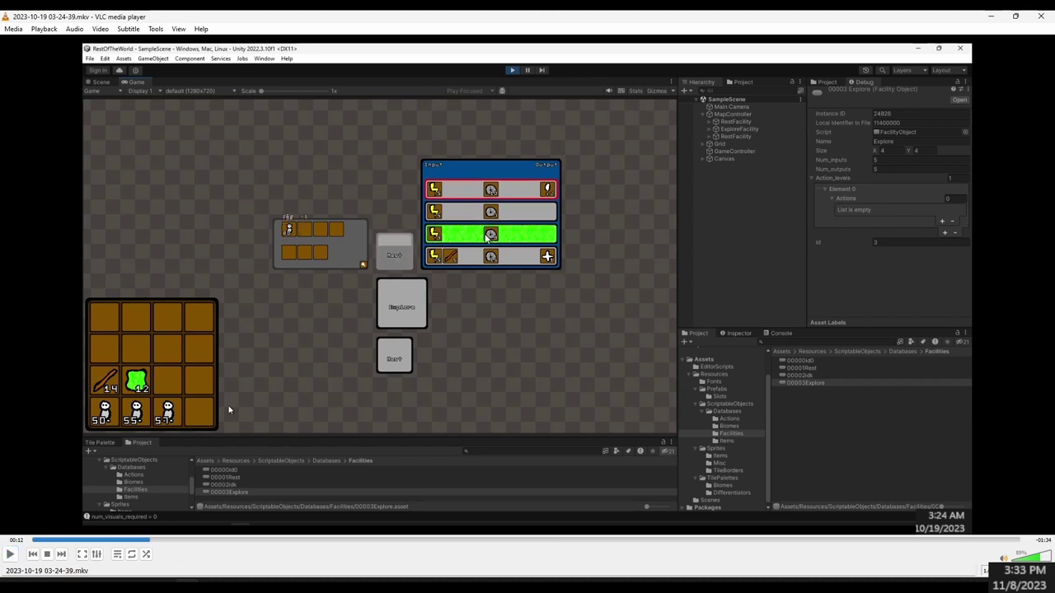
key("Right")
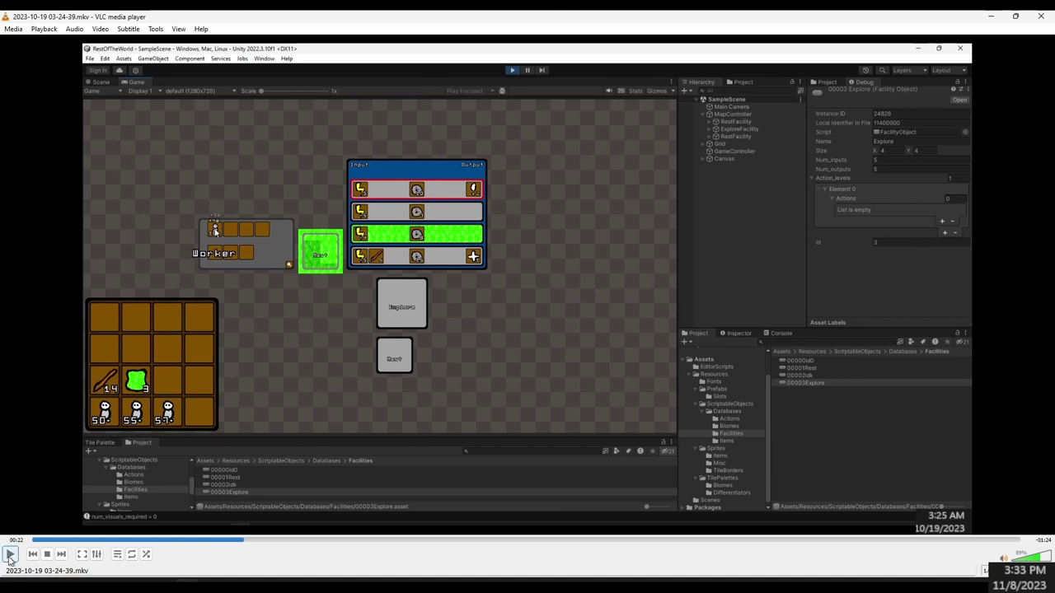
left_click(10, 556)
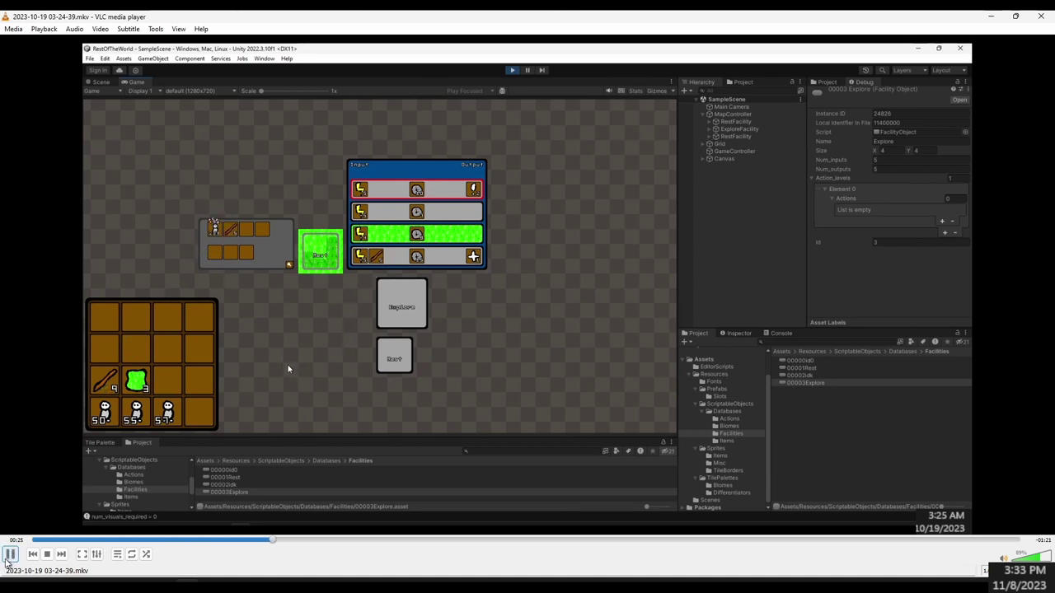
left_click(9, 554)
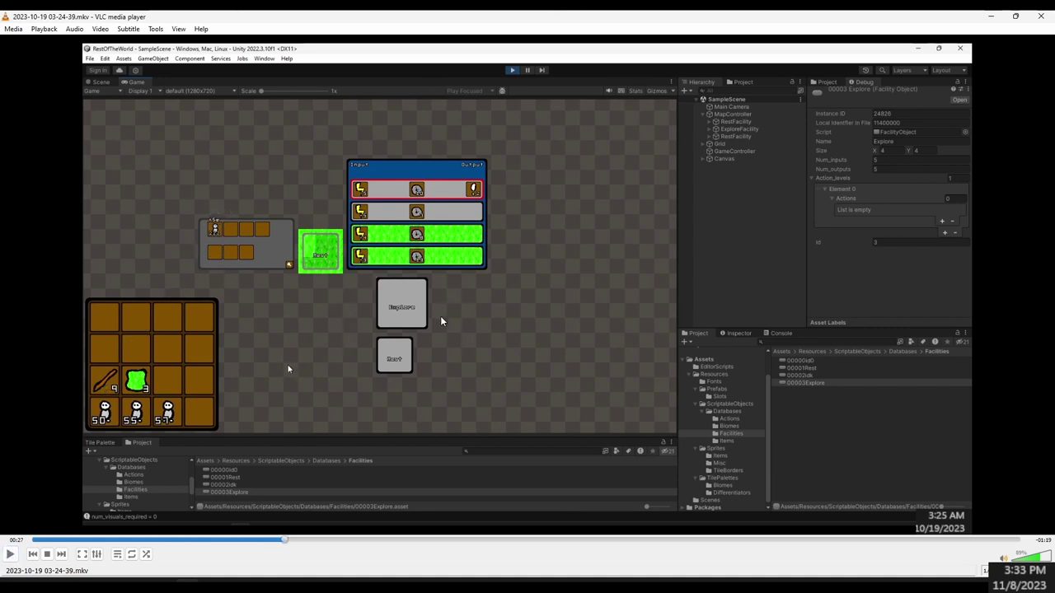
left_click(10, 554)
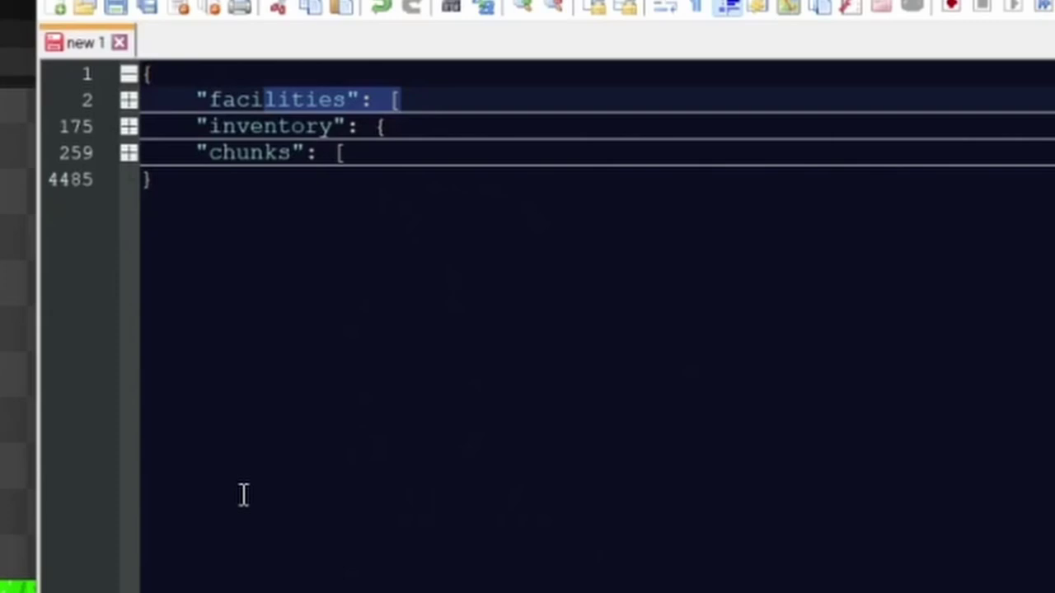
left_click(128, 153)
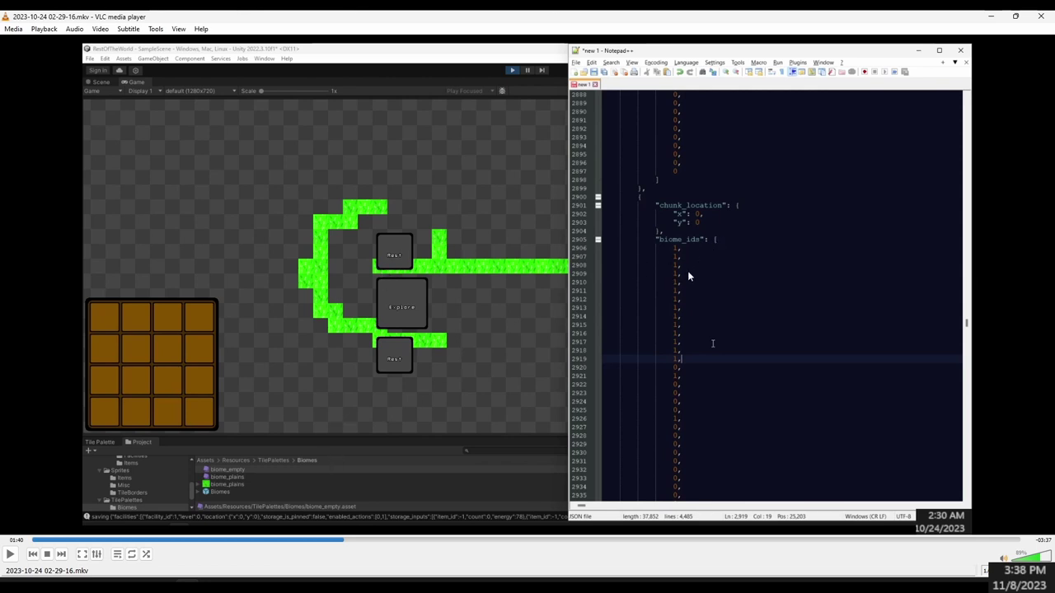
left_click(11, 555)
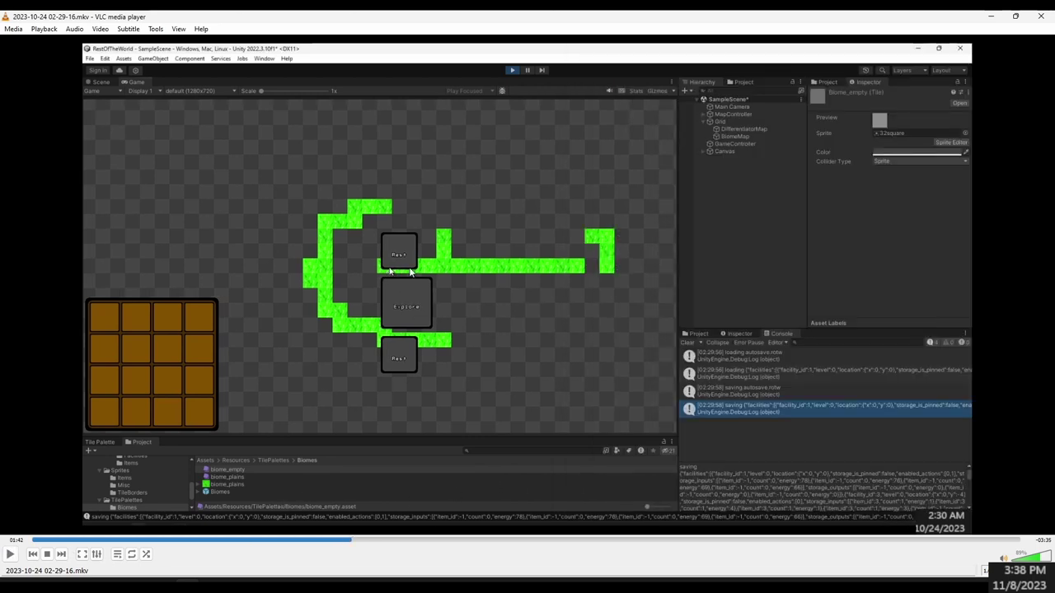
key("space")
key("space")
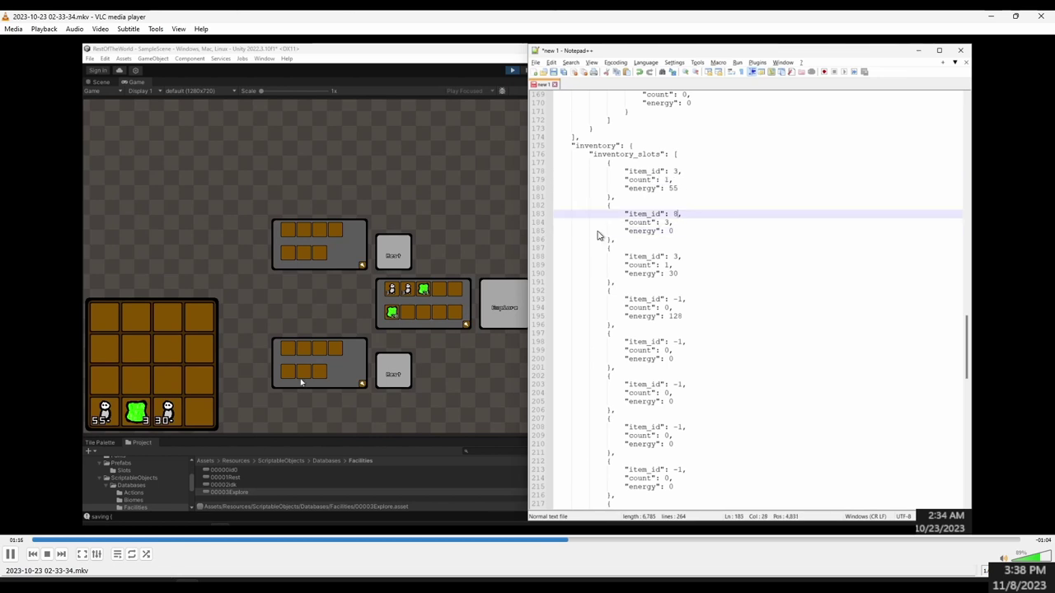
key("shift+Left")
key("space")
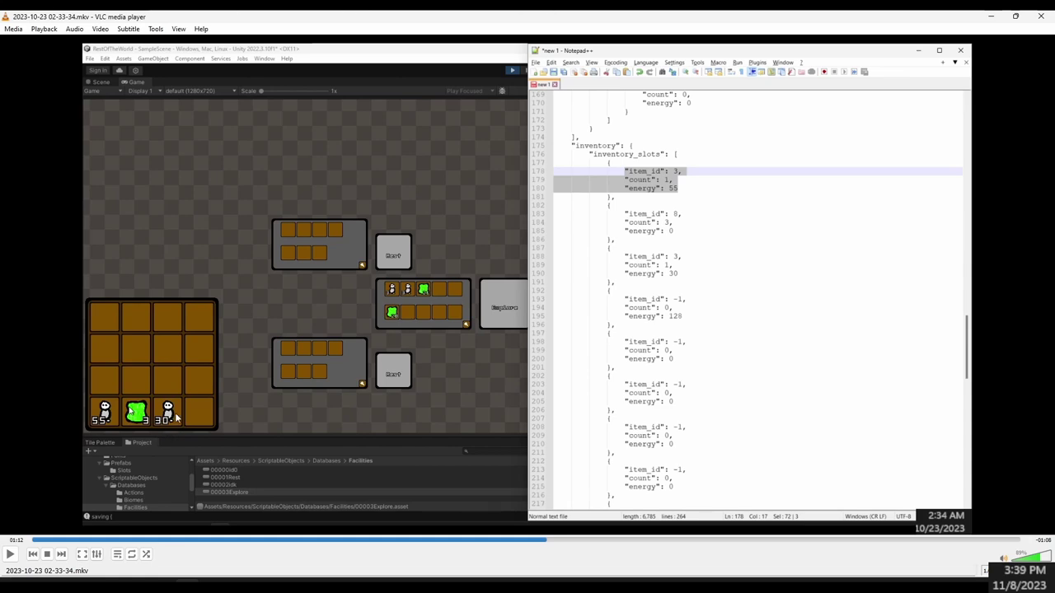
key("p")
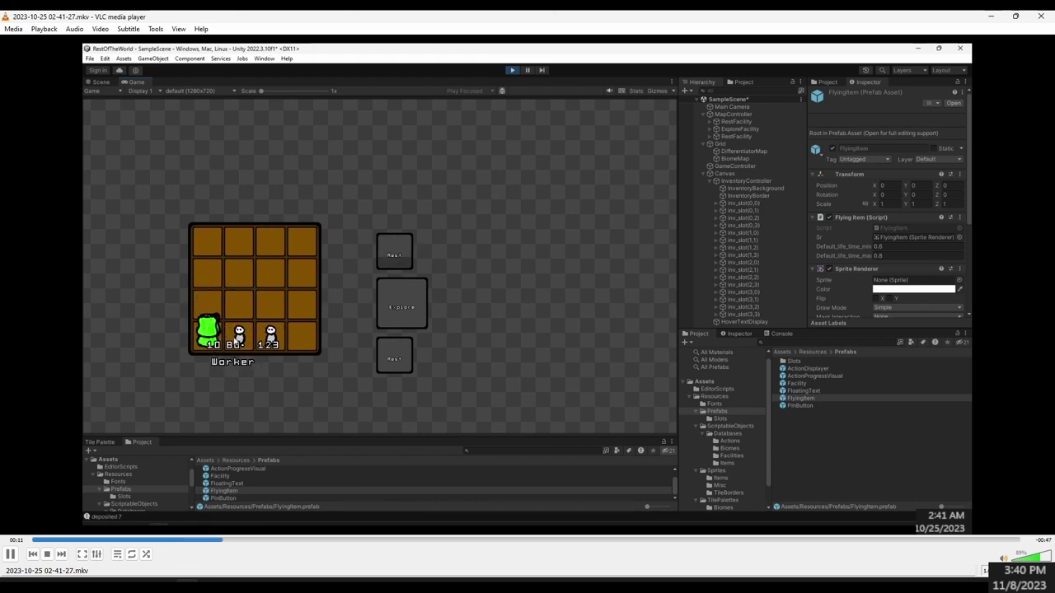
left_click(552, 541)
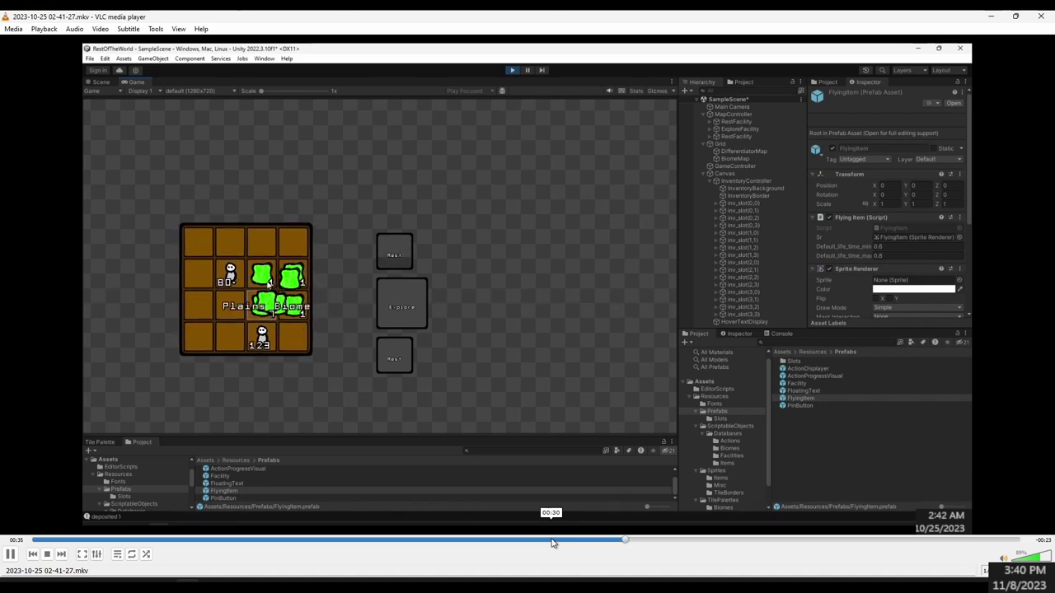
key("n")
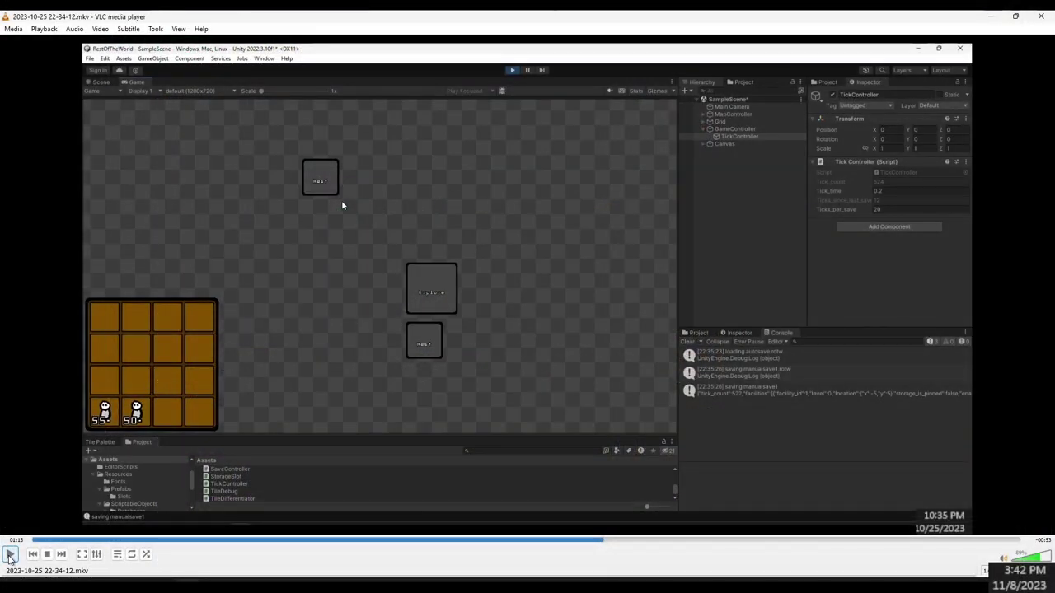
left_click(10, 556)
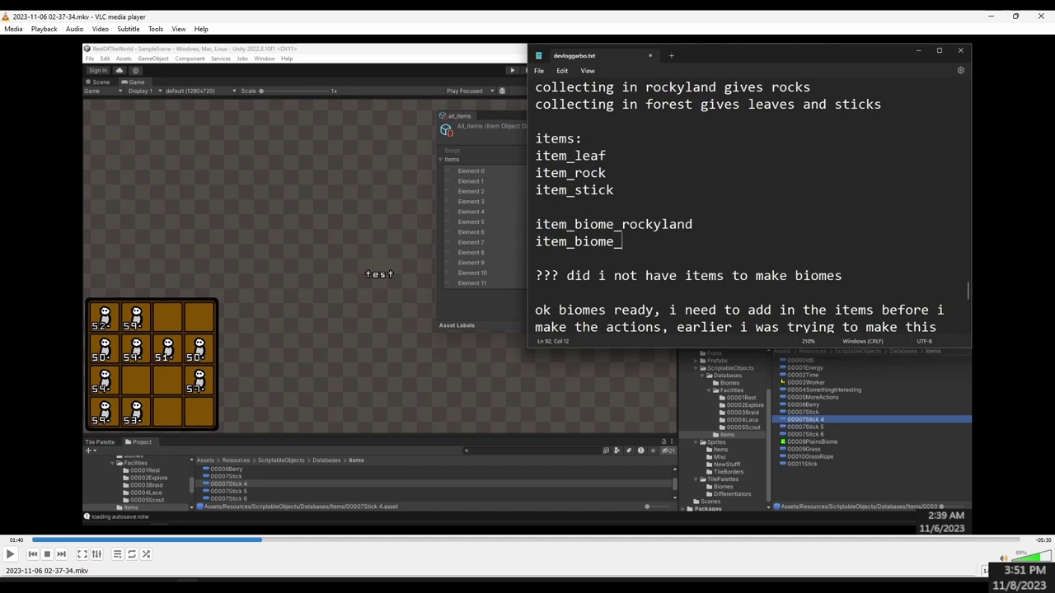
key("space")
key("space")
key("space")
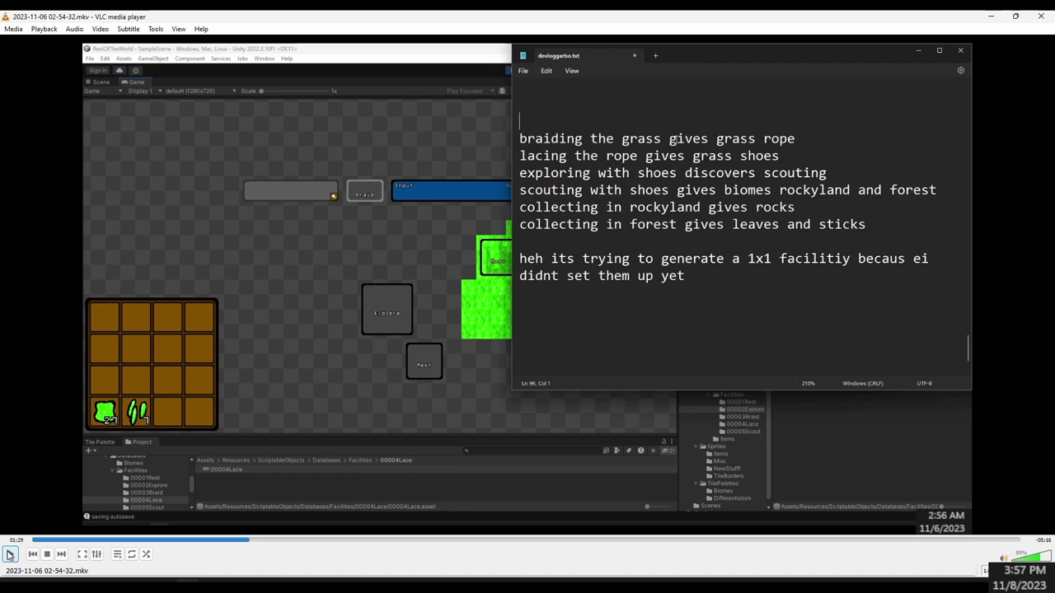
left_click(9, 555)
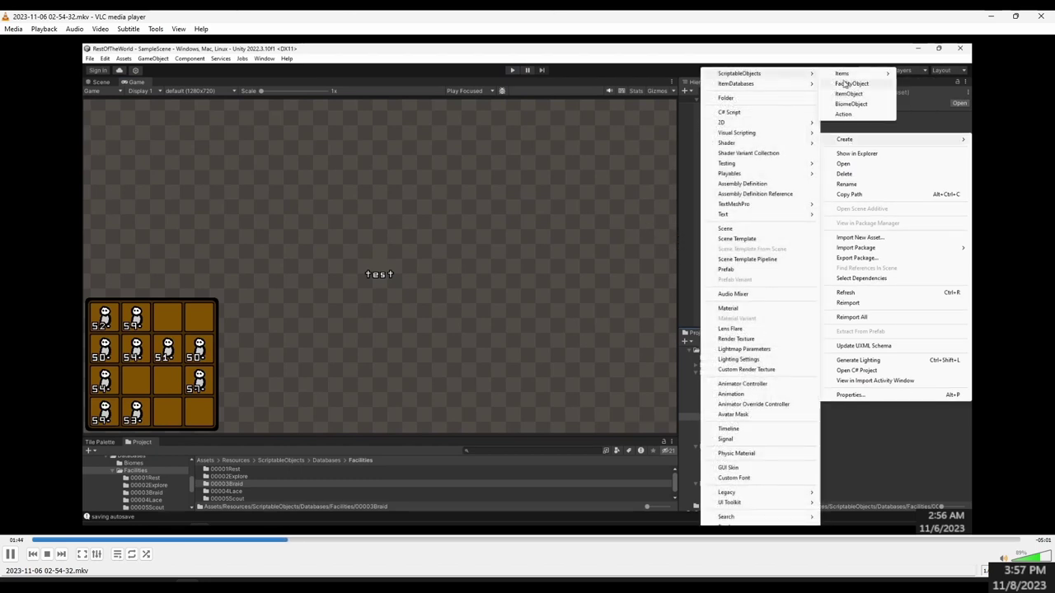
Create an Action object named BraidGrass in the 00003Braid facility folder.
left_click(861, 114)
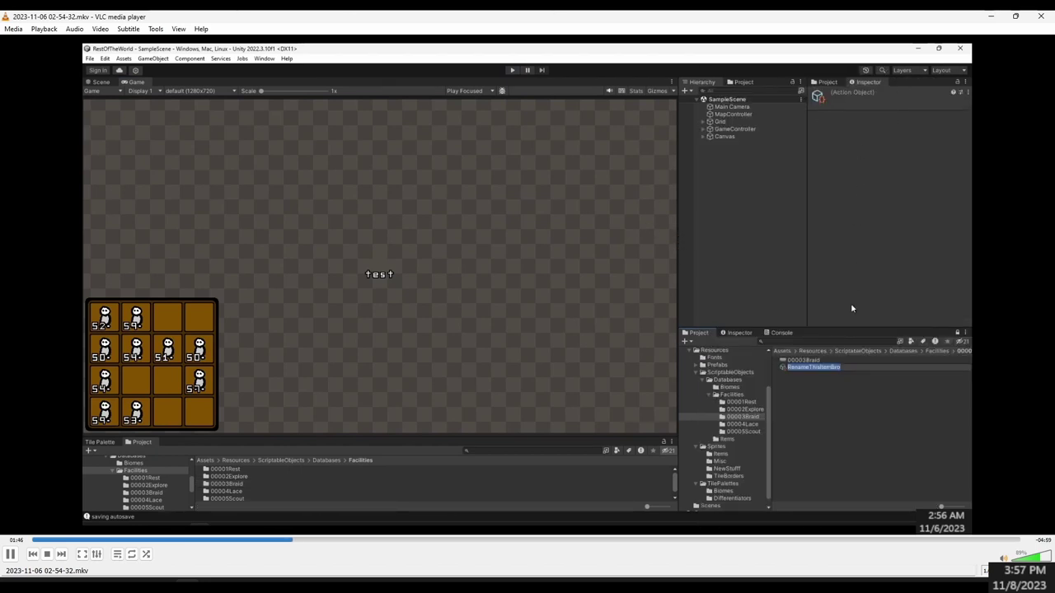
type("BraidGrass")
key("Return")
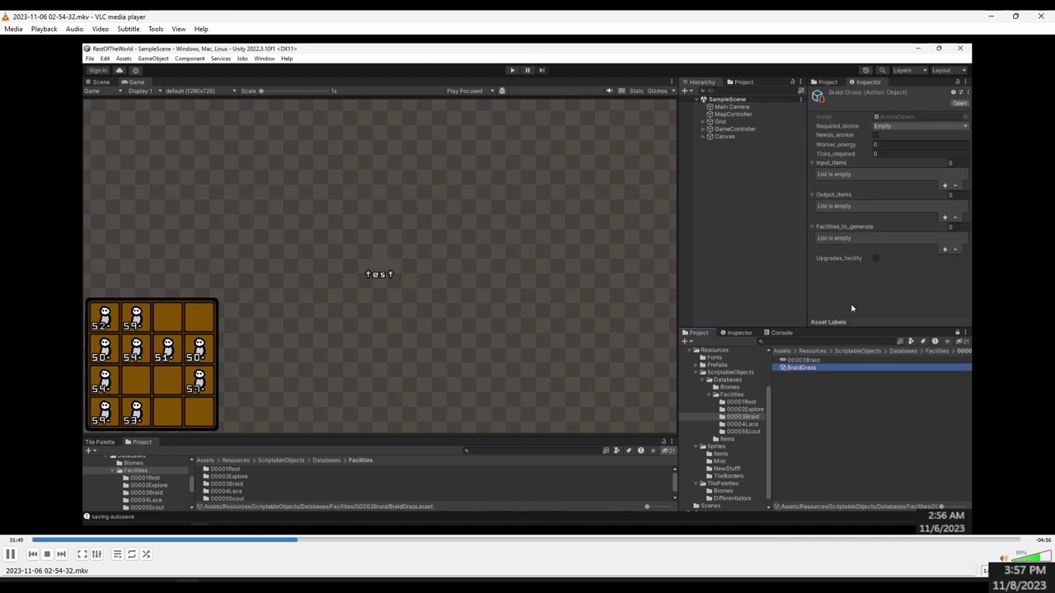
Configure the BraidGrass action with required biome Empty, a needed worker, worker energy 3 and 4 ticks required.
left_click(893, 126)
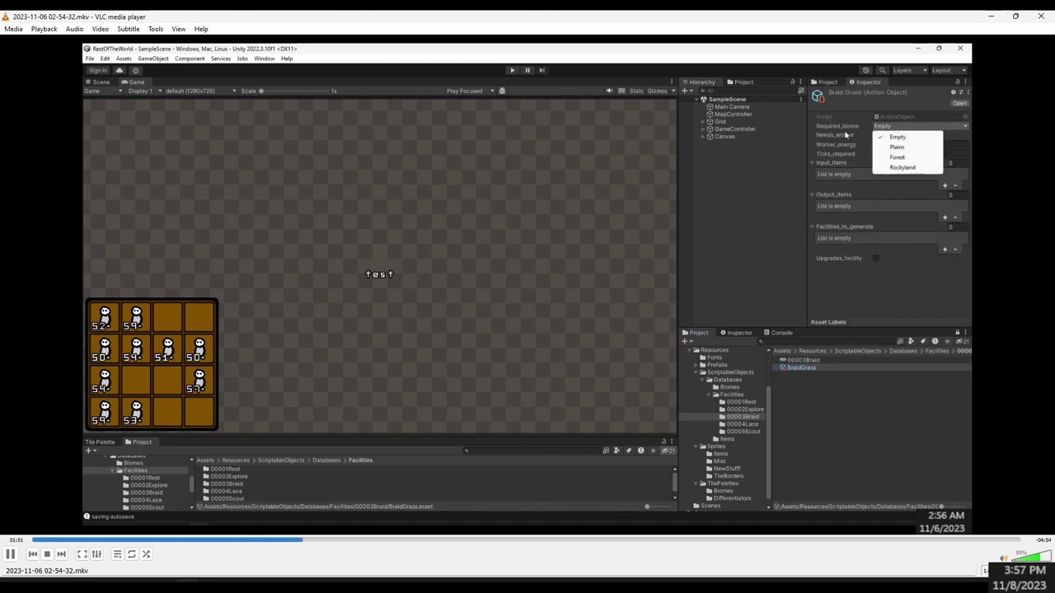
left_click(880, 137)
left_click(875, 135)
left_click(885, 145)
type("3")
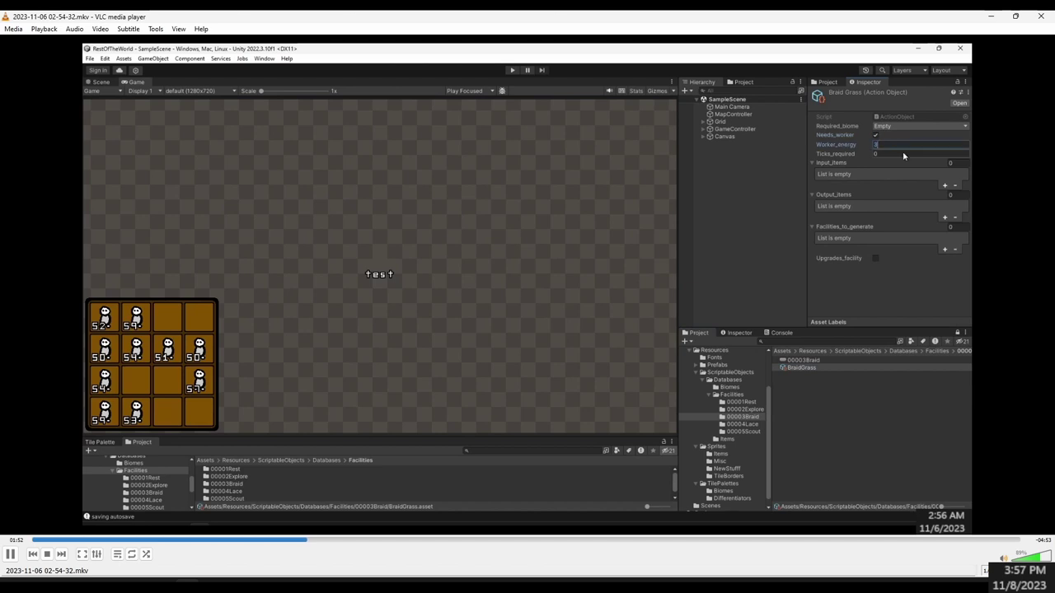
key("Tab")
type("4")
Add an input item entry to the BraidGrass action and search the item objects for grass.
left_click(945, 185)
left_click(961, 184)
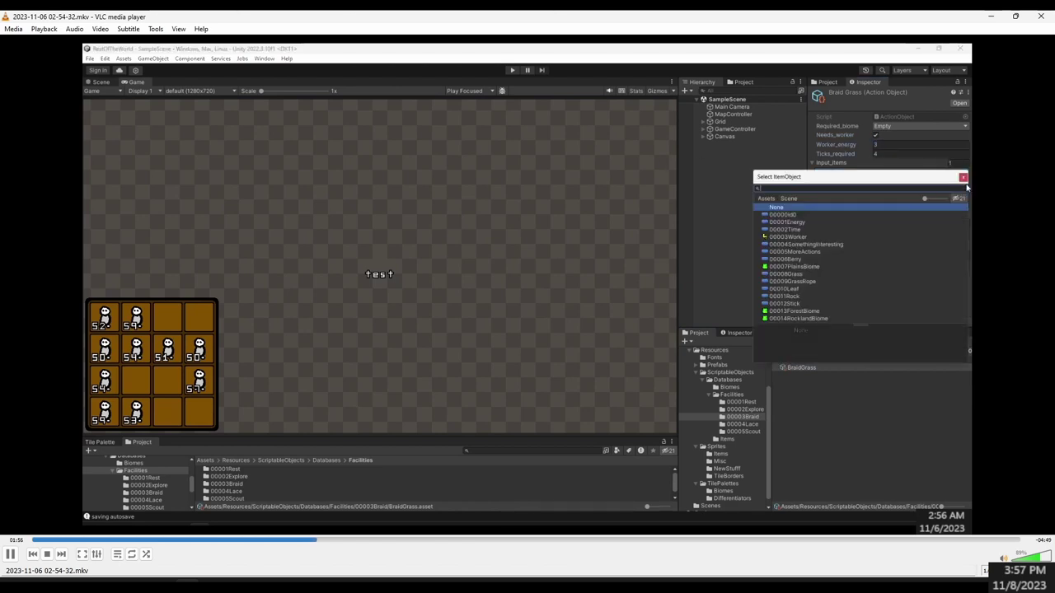
type("grass")
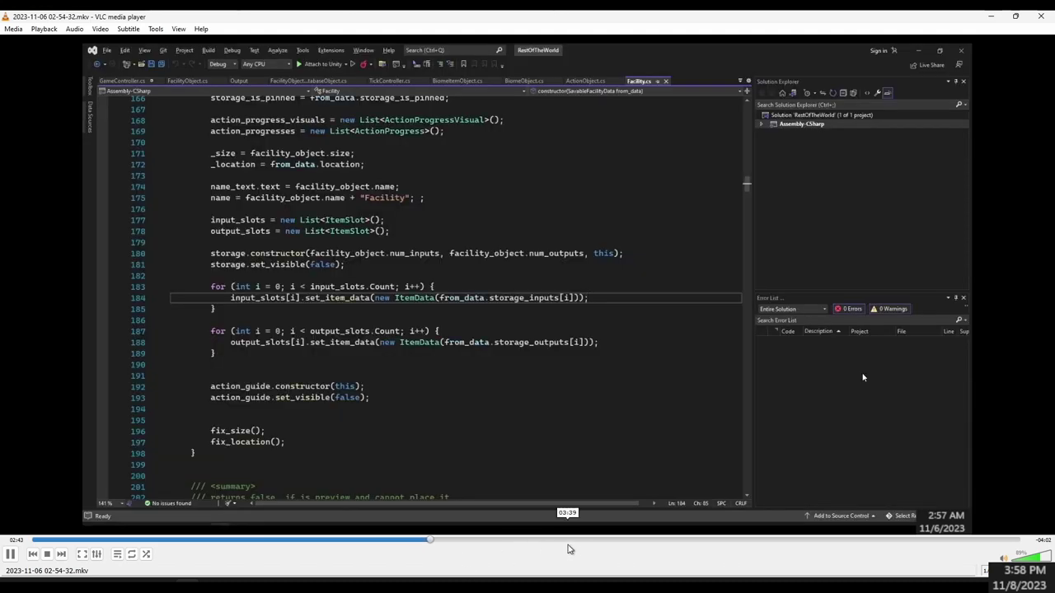
left_click(61, 554)
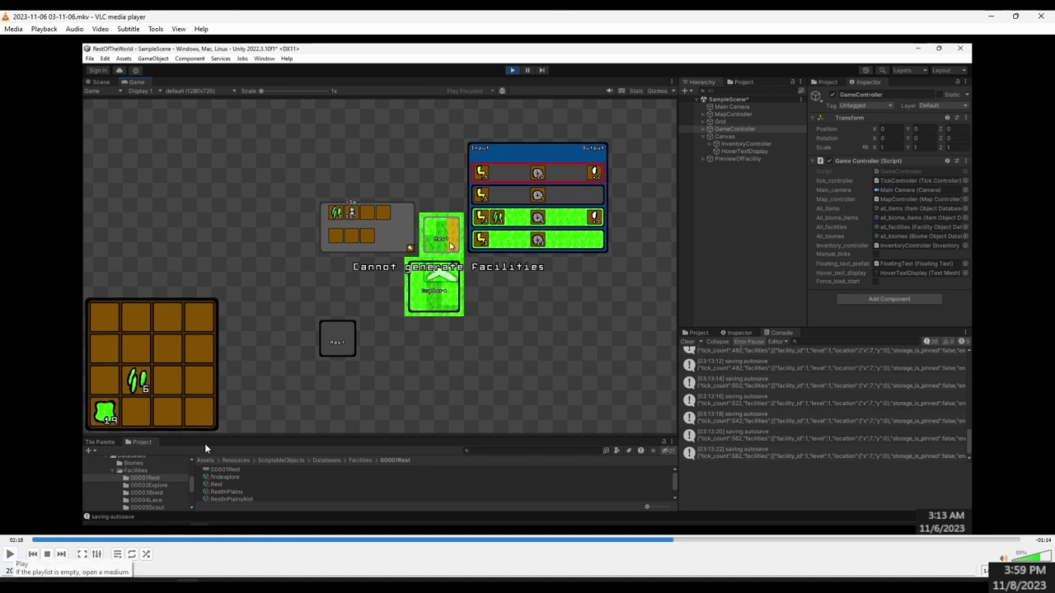
left_click(10, 554)
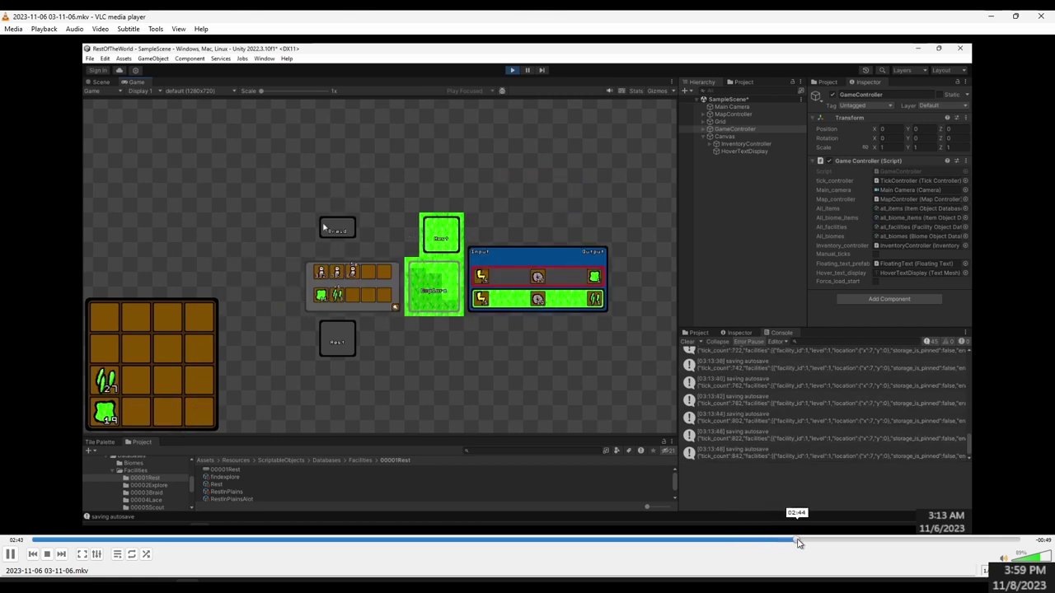
left_click(61, 554)
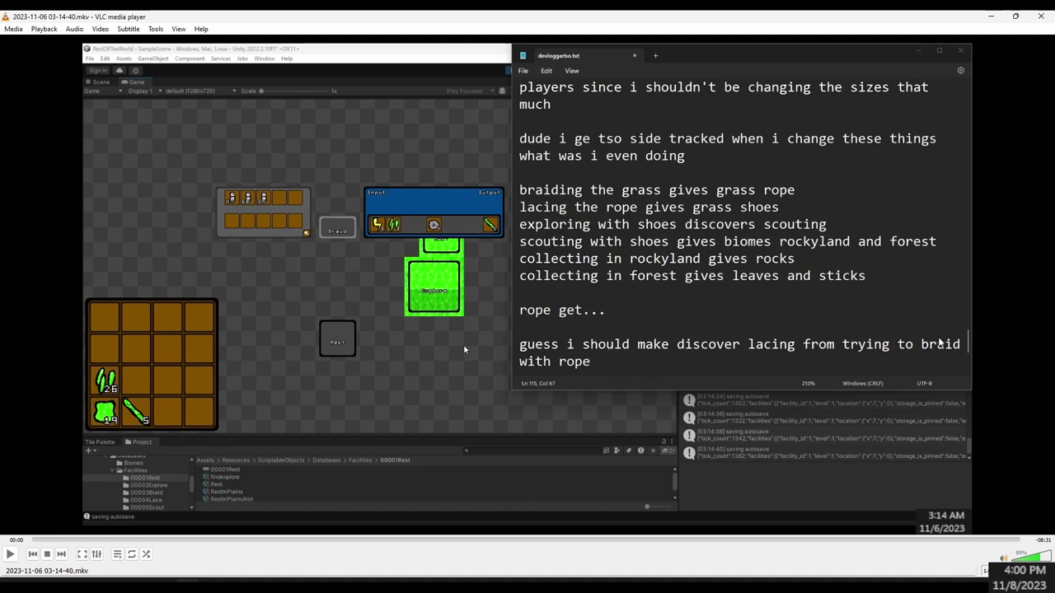
left_click(12, 555)
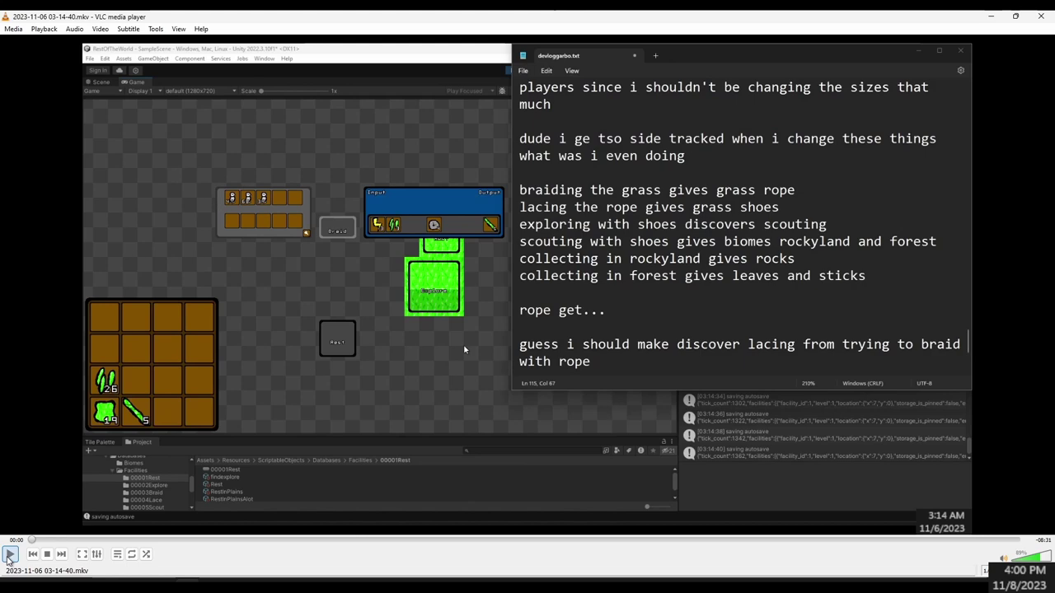
left_click(53, 540)
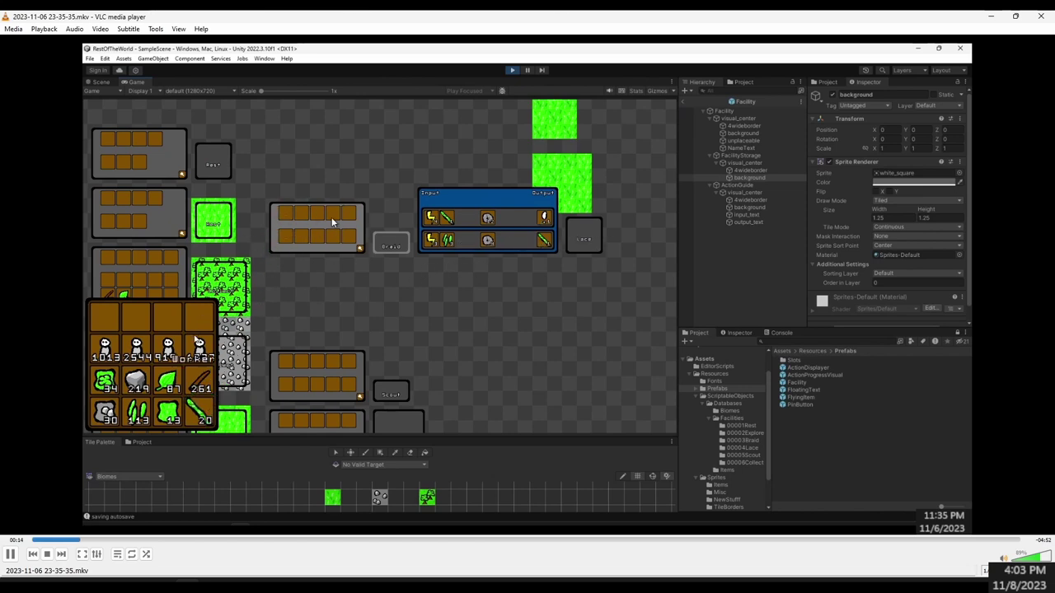
left_click(788, 540)
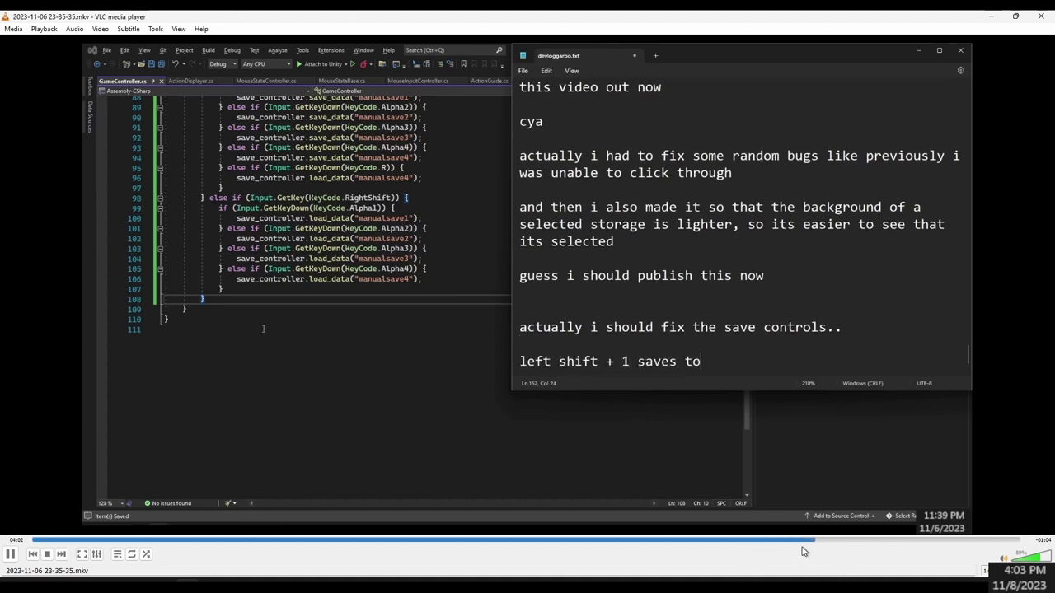
left_click(61, 554)
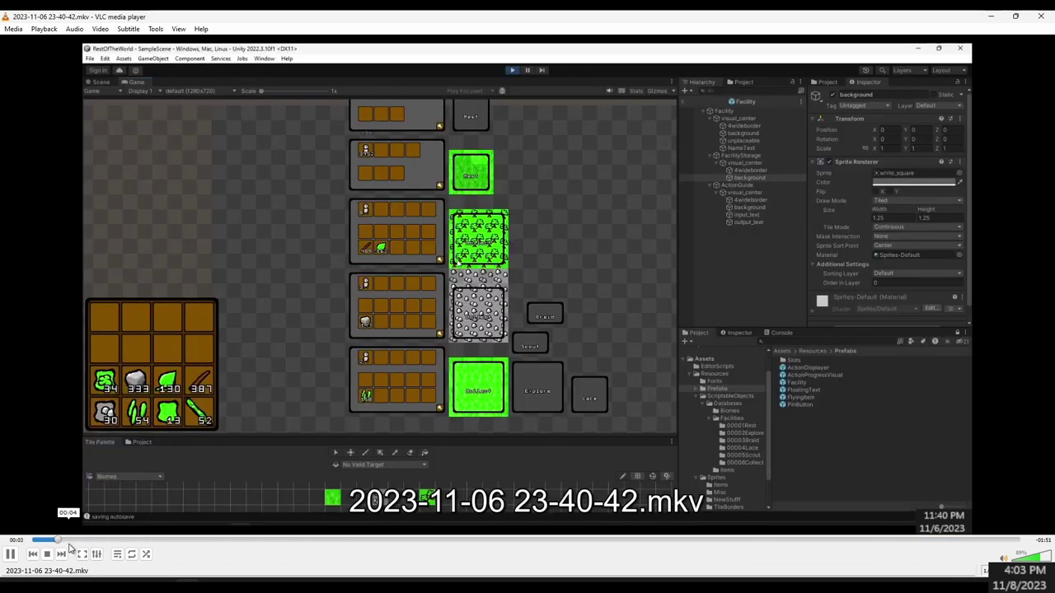
left_click(21, 540)
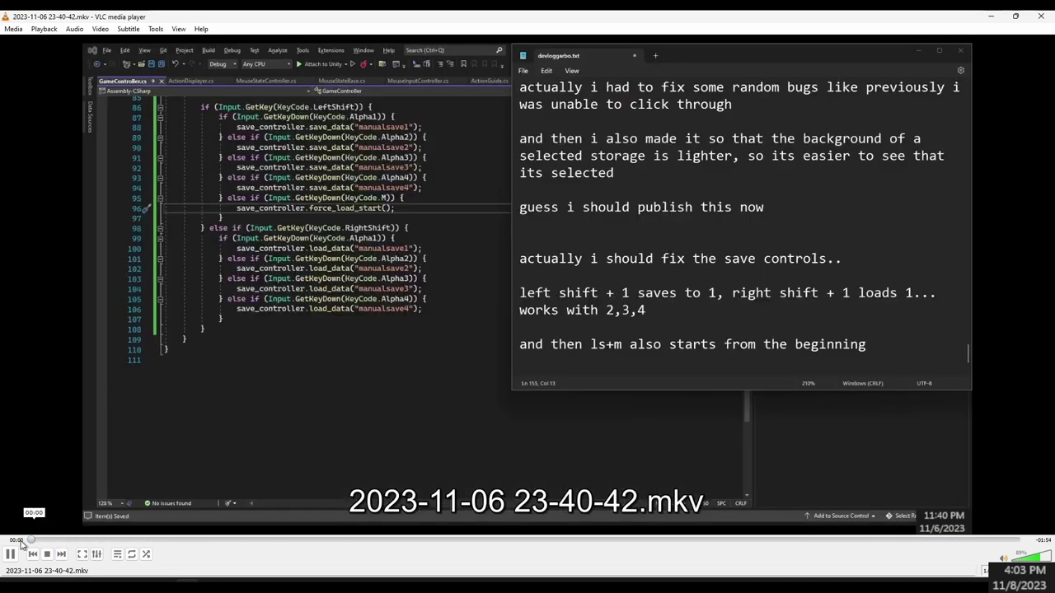
left_click_drag(22, 544, 499, 546)
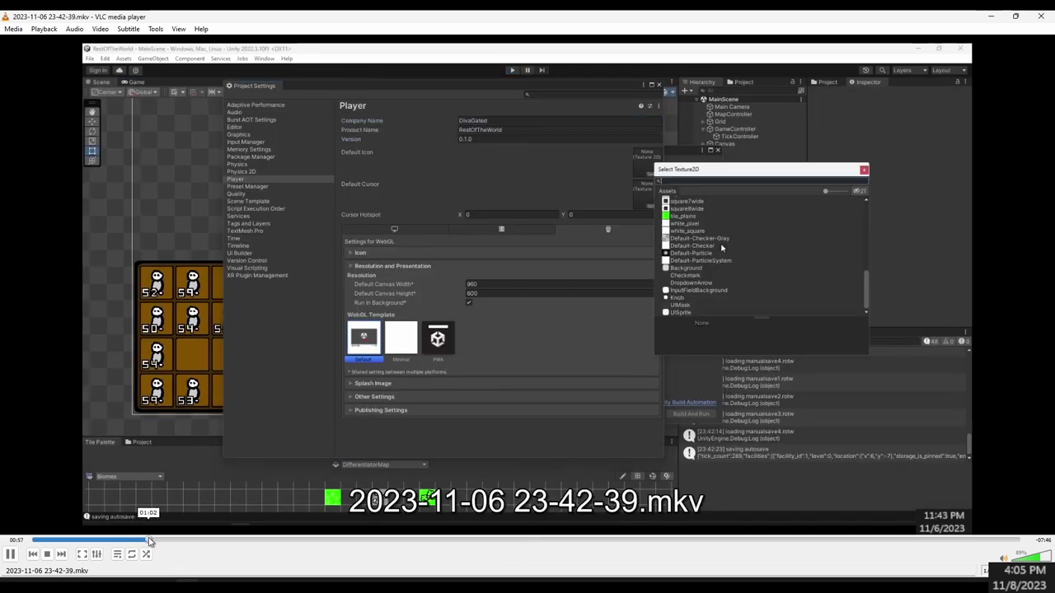
left_click_drag(149, 542, 198, 542)
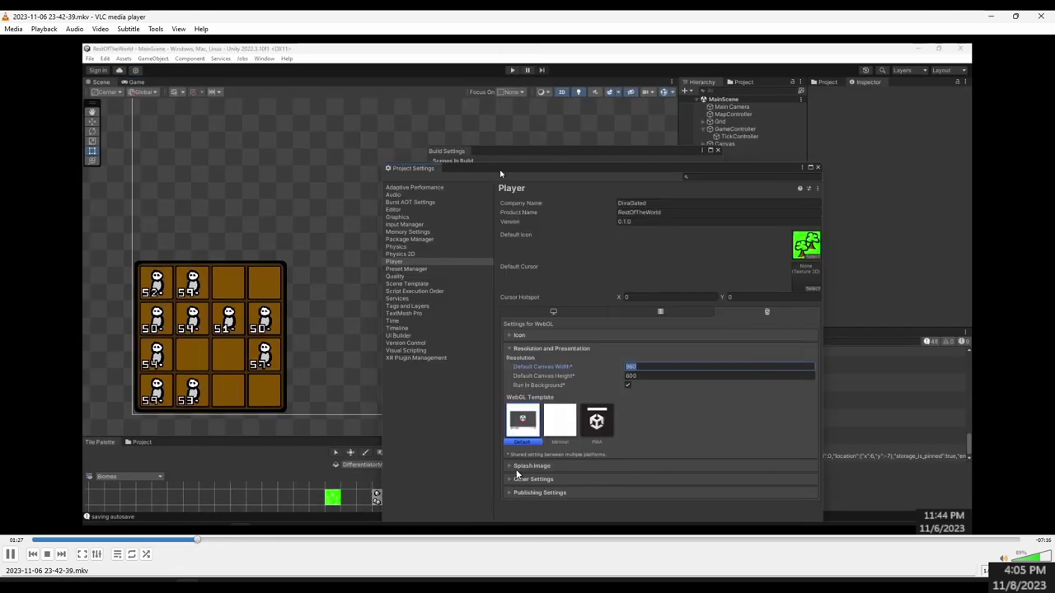
left_click(1041, 16)
key("alt+Tab")
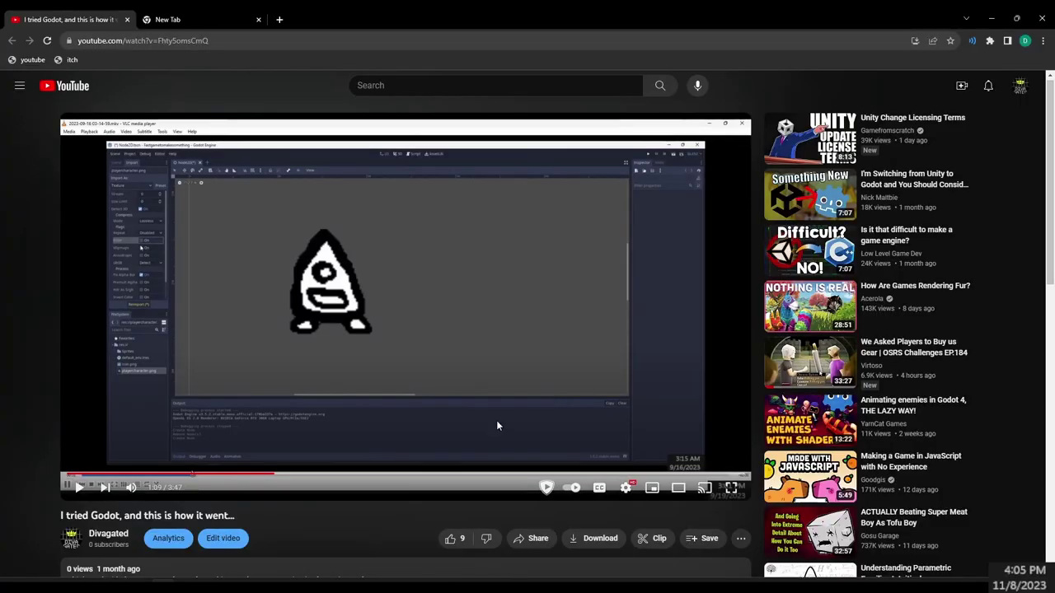
Open the itch.io Creator Dashboard in the empty browser tab and view the draft game's page.
left_click(231, 18)
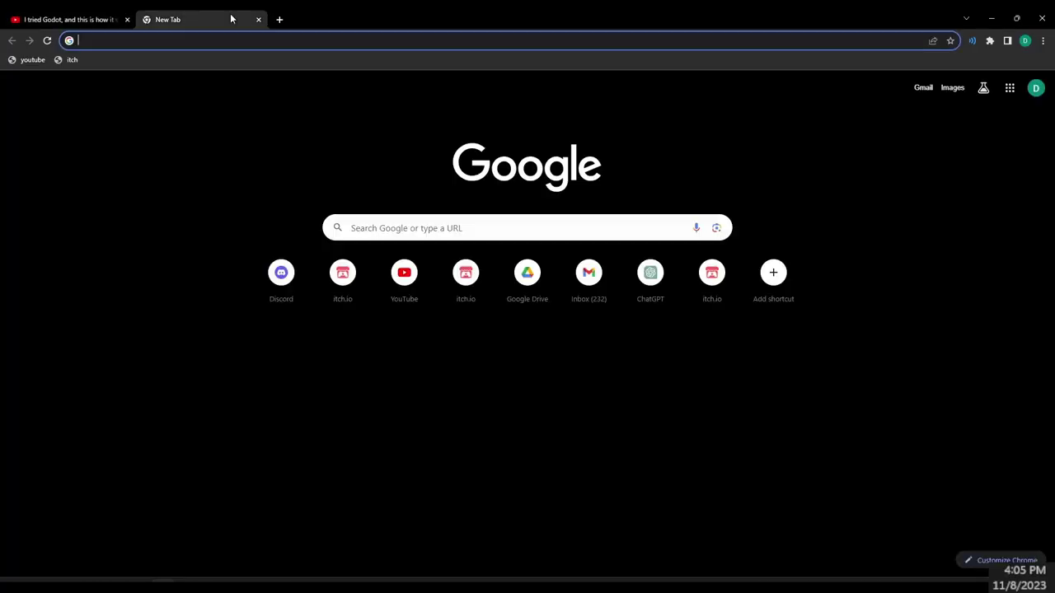
left_click(233, 96)
left_click(233, 96)
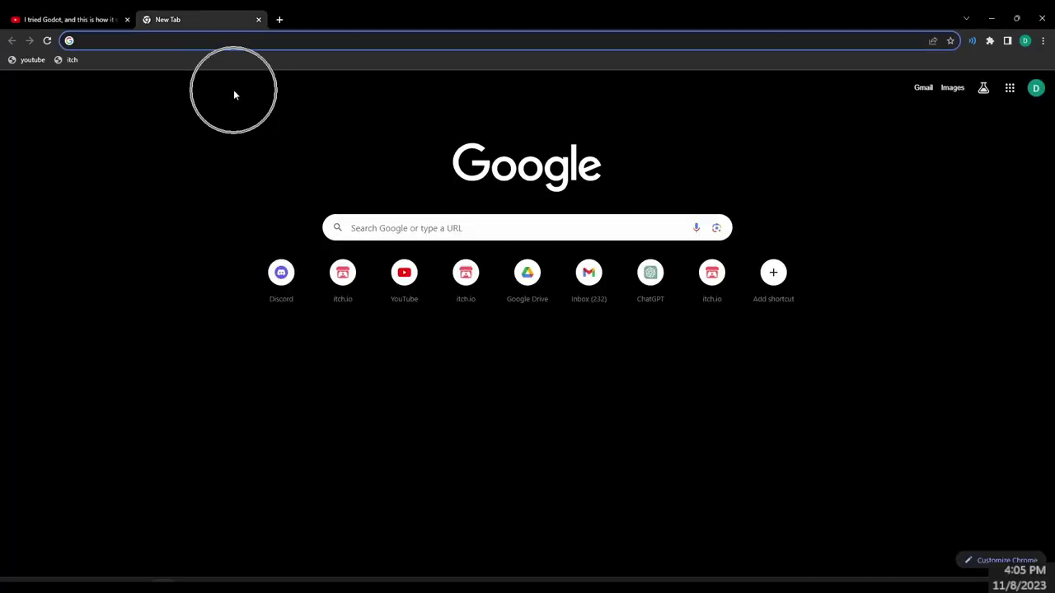
type("it")
key("Down")
key("Down")
key("Down")
key("Down")
key("Down")
key("Return")
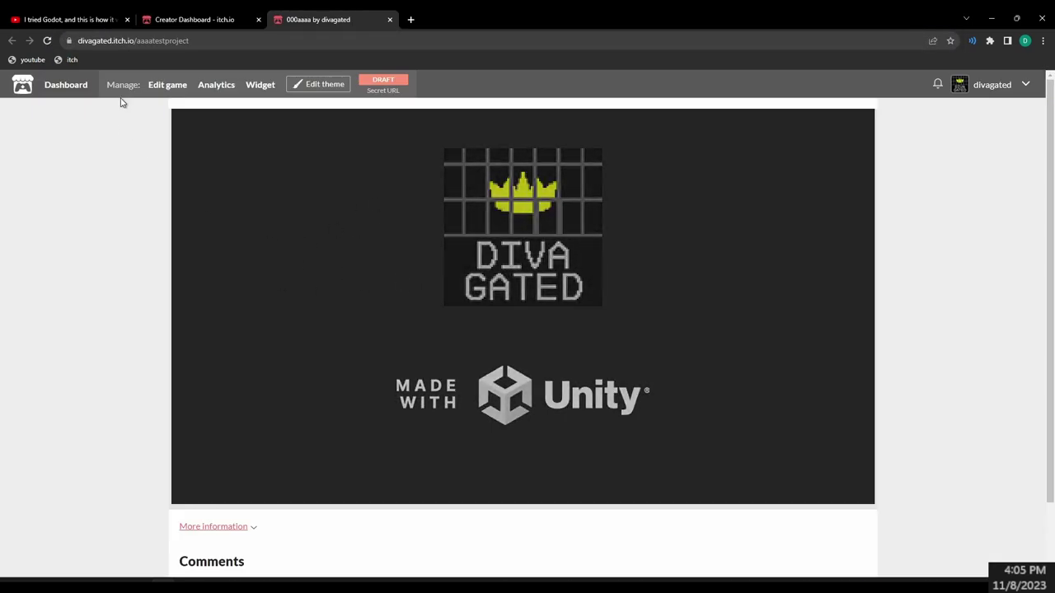
Try out the embedded game by putting workers from the inventory into the upper Rest facility.
double_click(164, 40)
left_click_drag(555, 304, 508, 325)
left_click_drag(307, 476, 522, 325)
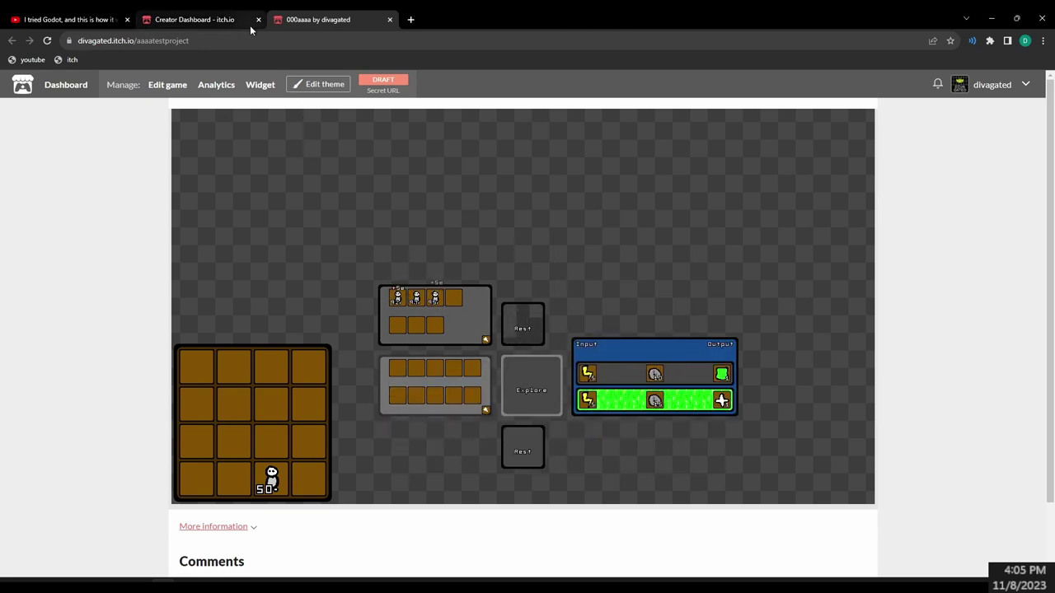
Edit the game page's theme, setting the BG color to #111111 and BG 2 to #000000.
left_click(325, 86)
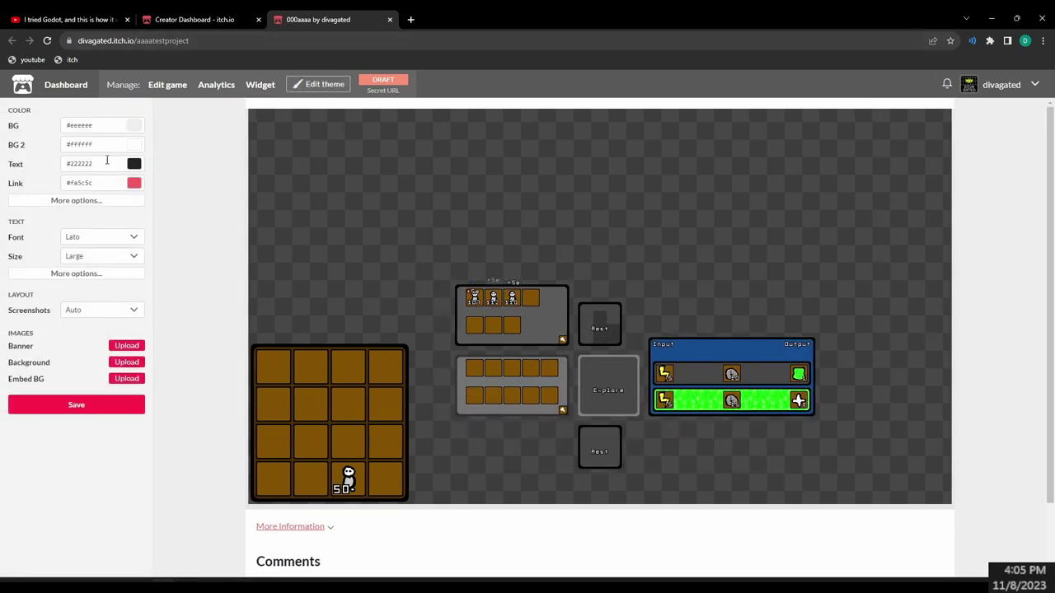
left_click(99, 125)
key("ctrl+a")
type("#111111")
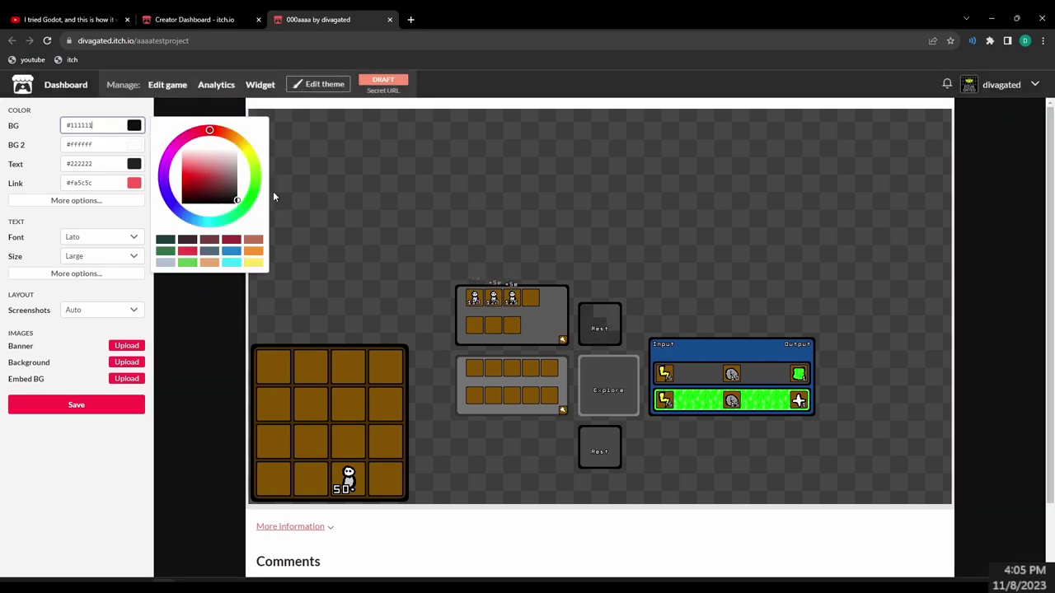
left_click(99, 144)
key("ctrl+a")
type("#000000")
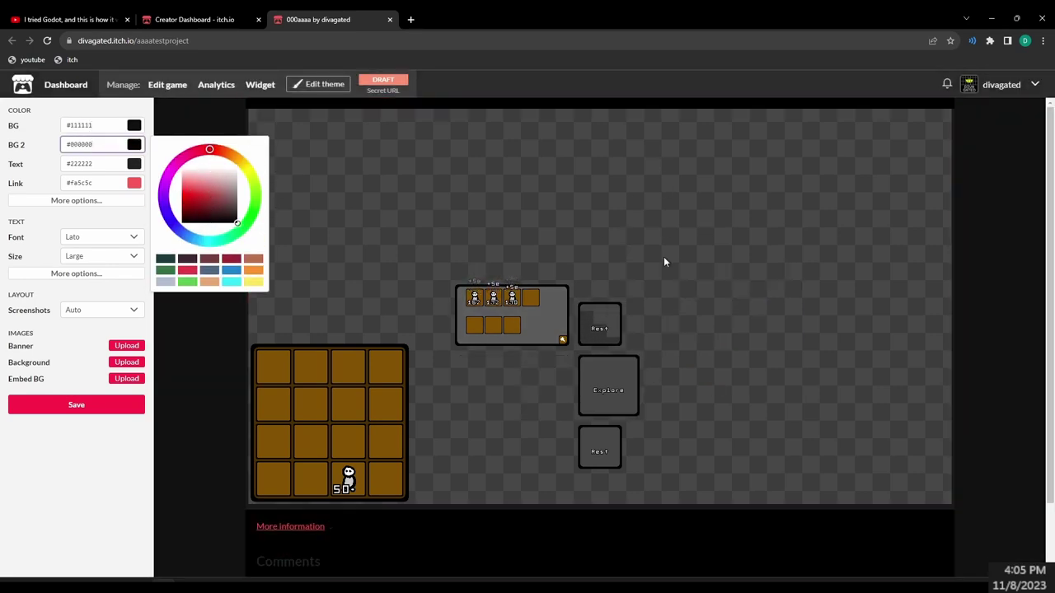
left_click(977, 295)
scroll(964, 370, "down", 1)
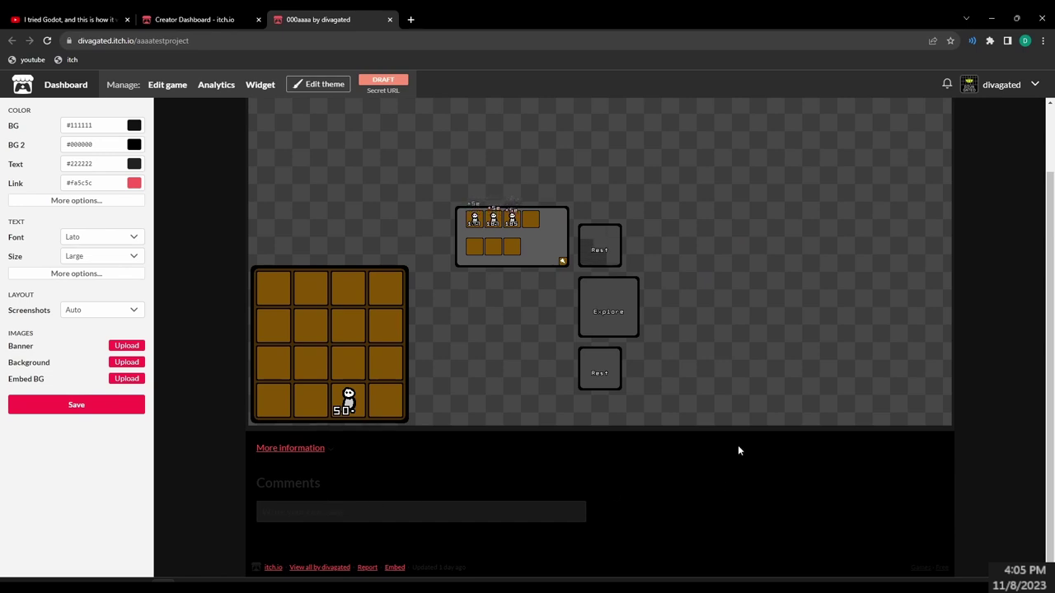
Leave the theme editor and, in the full-screen game, move the Explore facility onto the grass biome tiles.
left_click(206, 19)
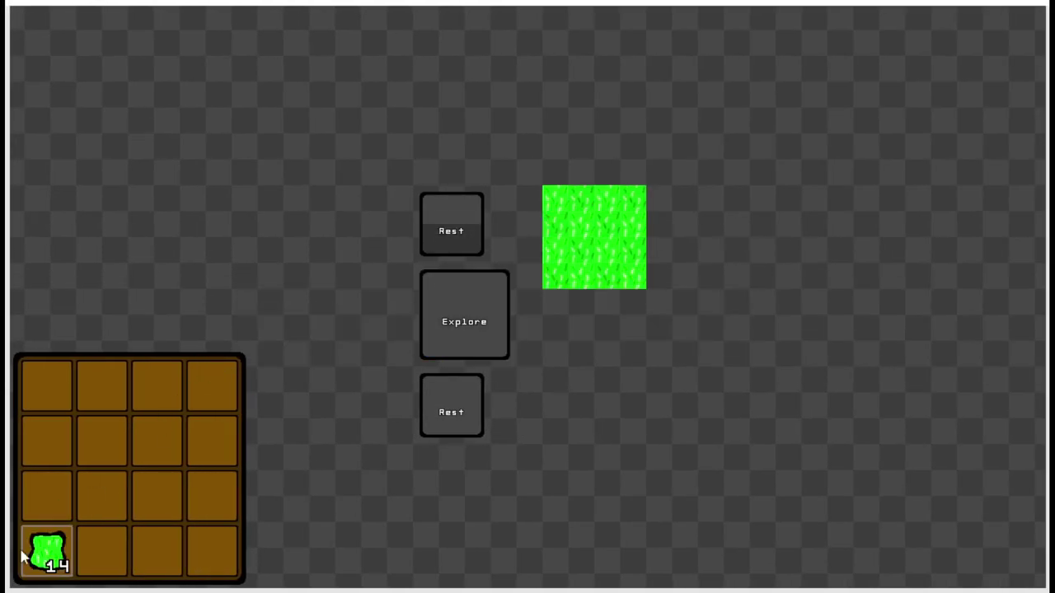
left_click(483, 327)
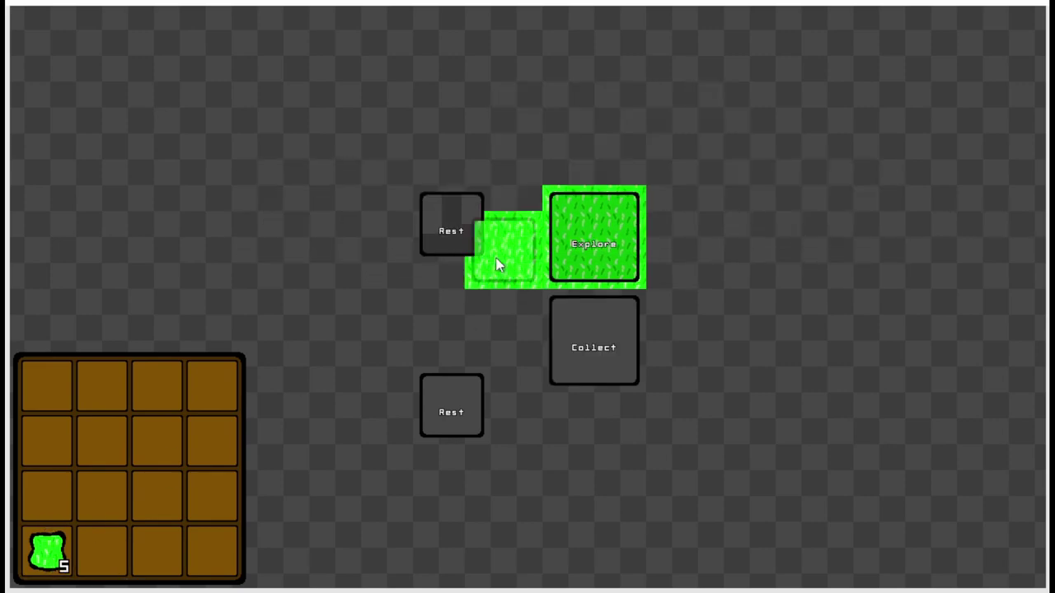